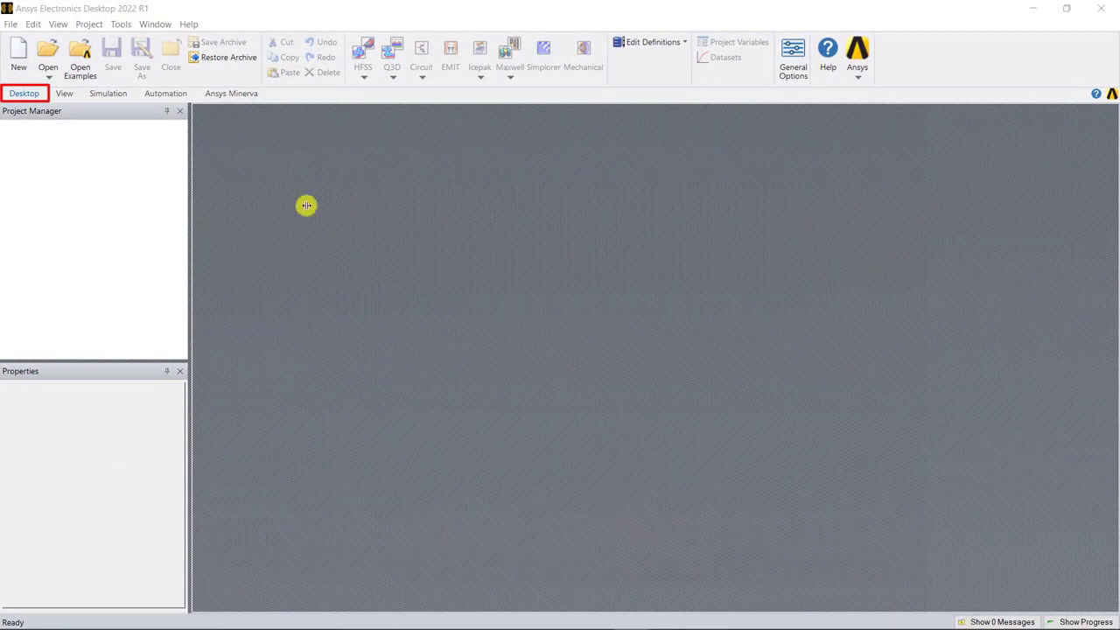
Open the HFSS 3D Layout Component example Wilkinson_Power_Divider.aedt
{"action": "left_click", "coordinate": [81, 59]}
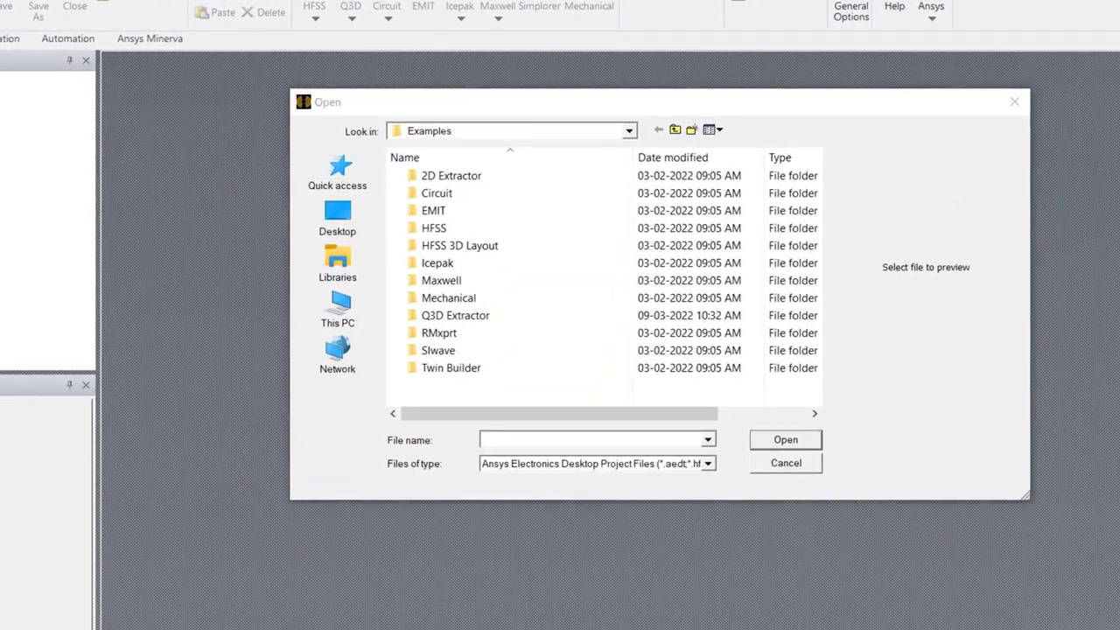
{"action": "double_click", "coordinate": [491, 246]}
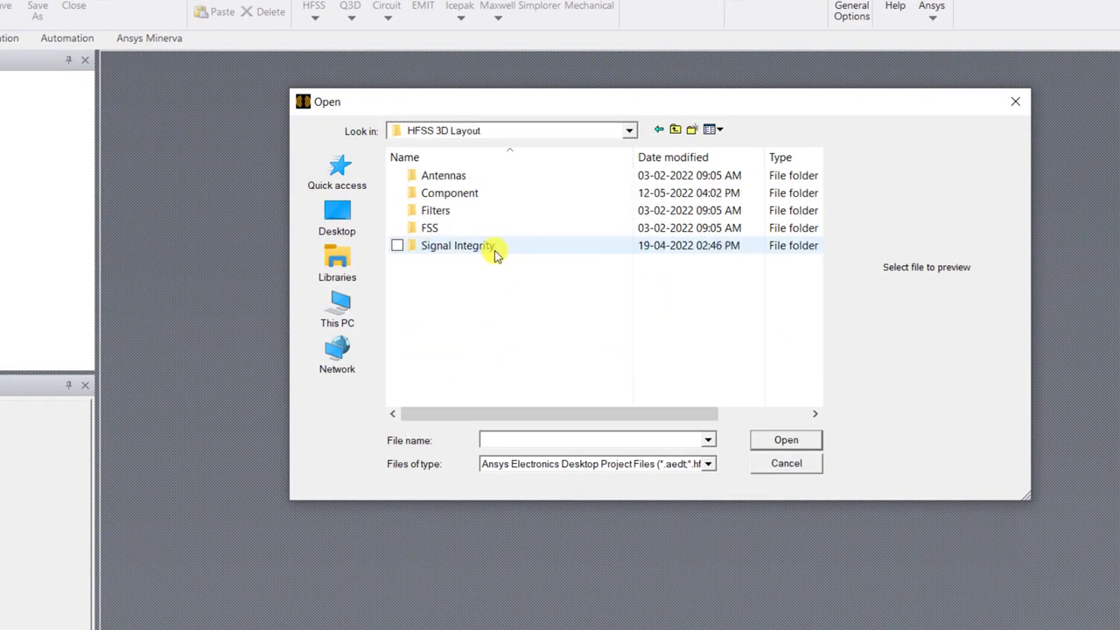
{"action": "double_click", "coordinate": [486, 194]}
{"action": "left_click", "coordinate": [682, 219]}
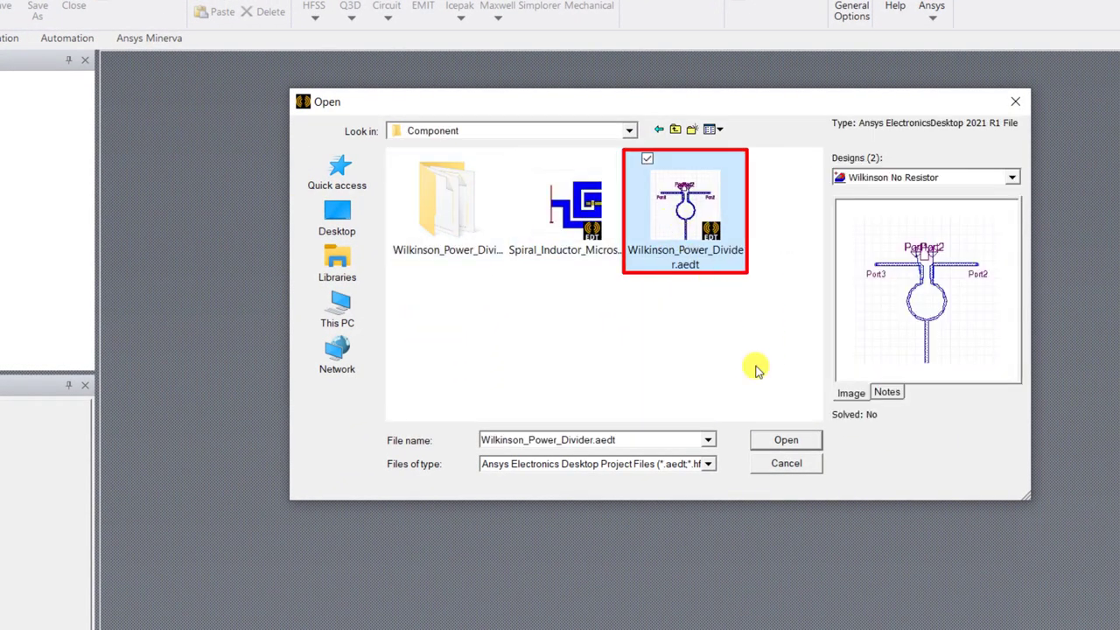
{"action": "left_click", "coordinate": [785, 441]}
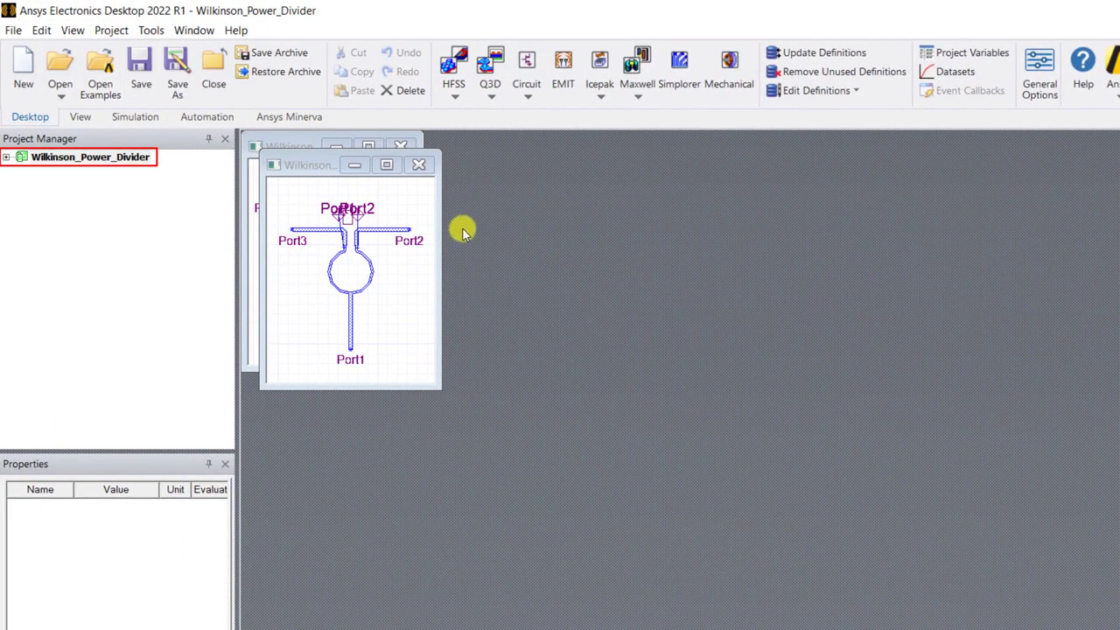
Maximize the layout window and select the Wilkinson No Resistor design in the project tree
{"action": "left_click", "coordinate": [385, 170]}
{"action": "left_click", "coordinate": [385, 167]}
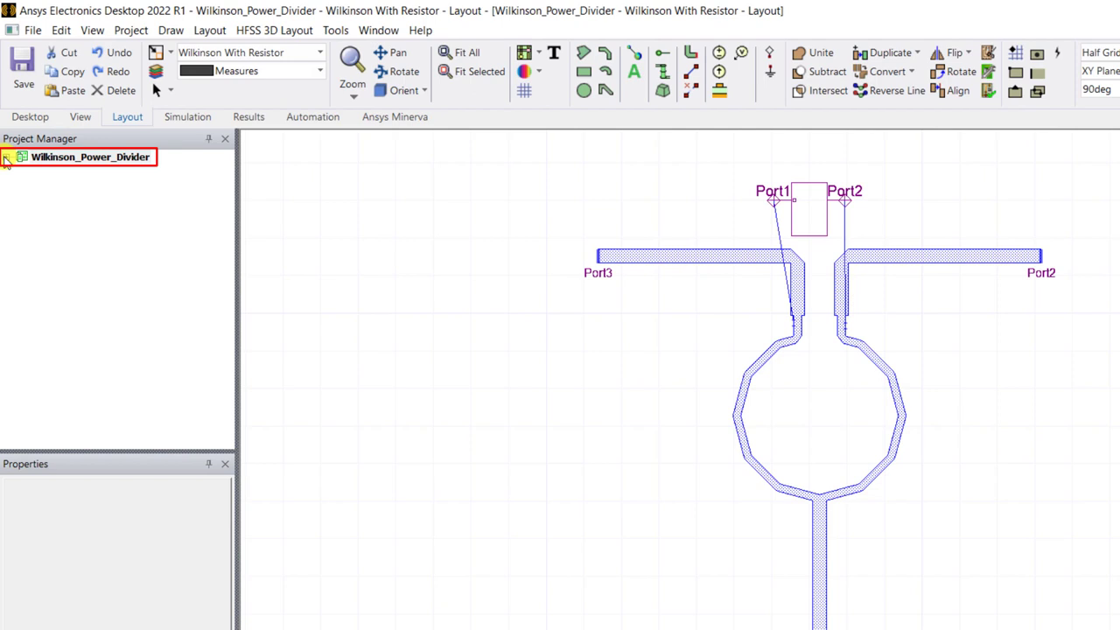
{"action": "left_click", "coordinate": [6, 160]}
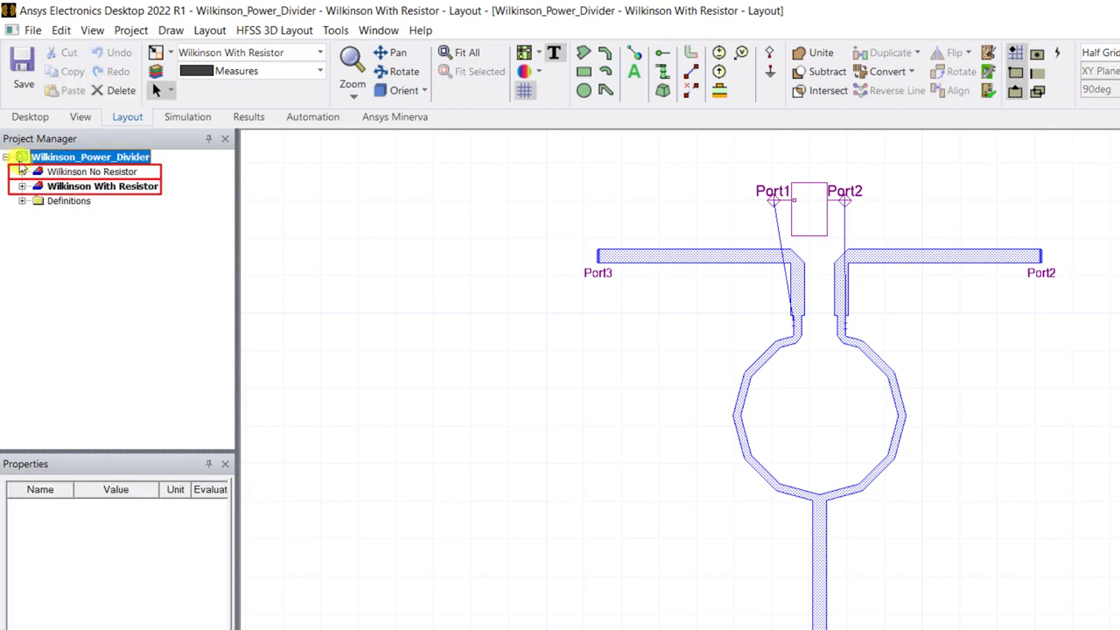
{"action": "left_click", "coordinate": [192, 175]}
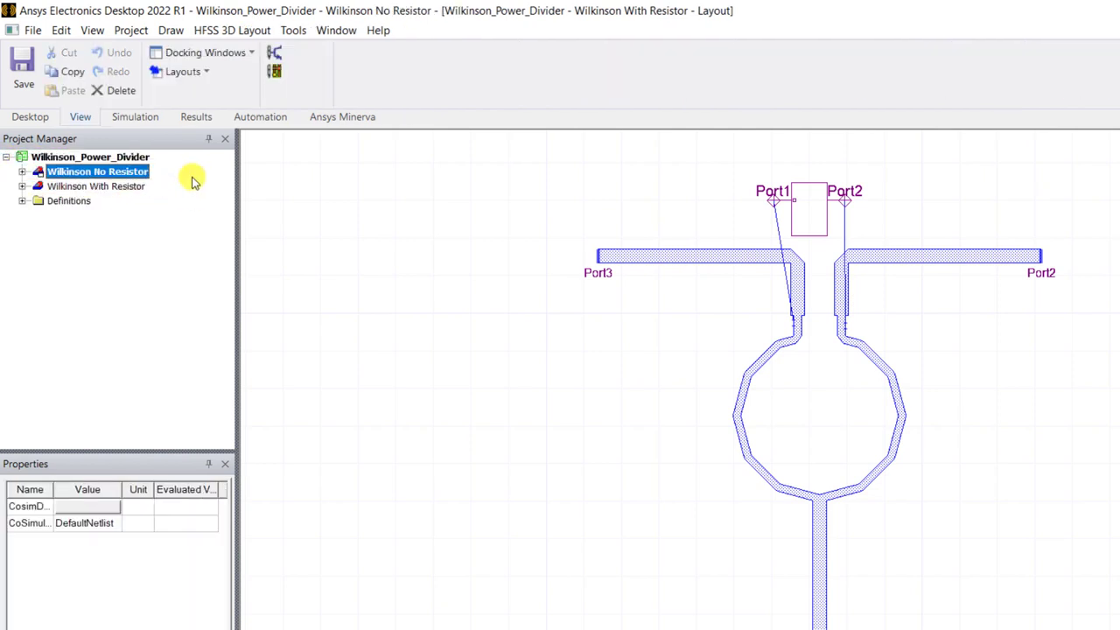
Save a copy of the project as Wilkinson_Power_Divider.aedt in a new folder
{"action": "left_click", "coordinate": [33, 30]}
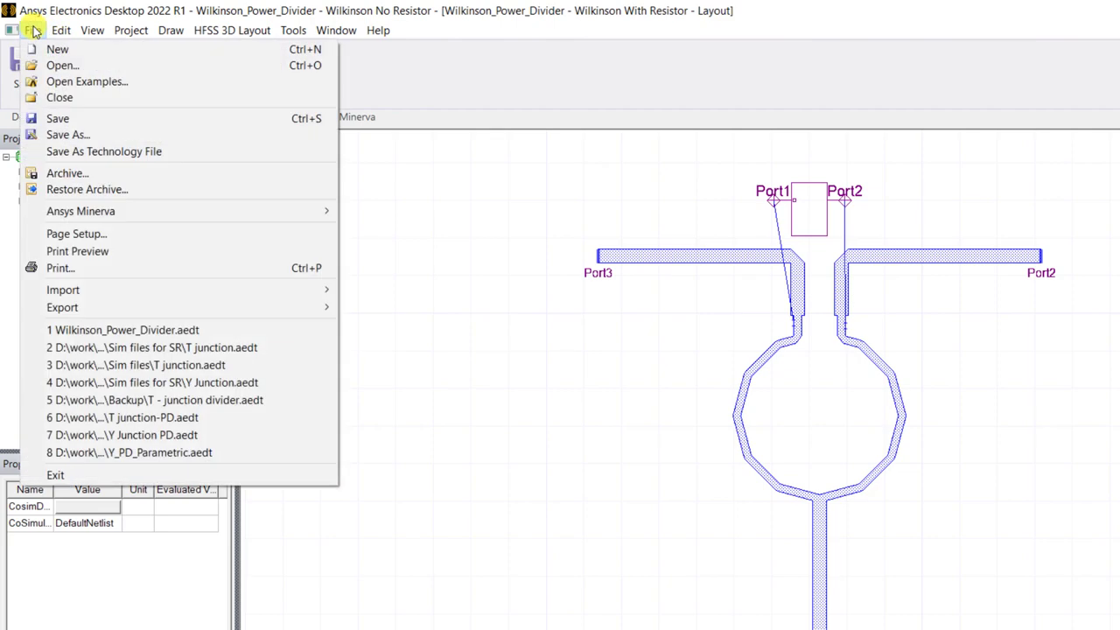
{"action": "left_click", "coordinate": [112, 132]}
{"action": "left_click", "coordinate": [786, 446]}
{"action": "left_click", "coordinate": [700, 455]}
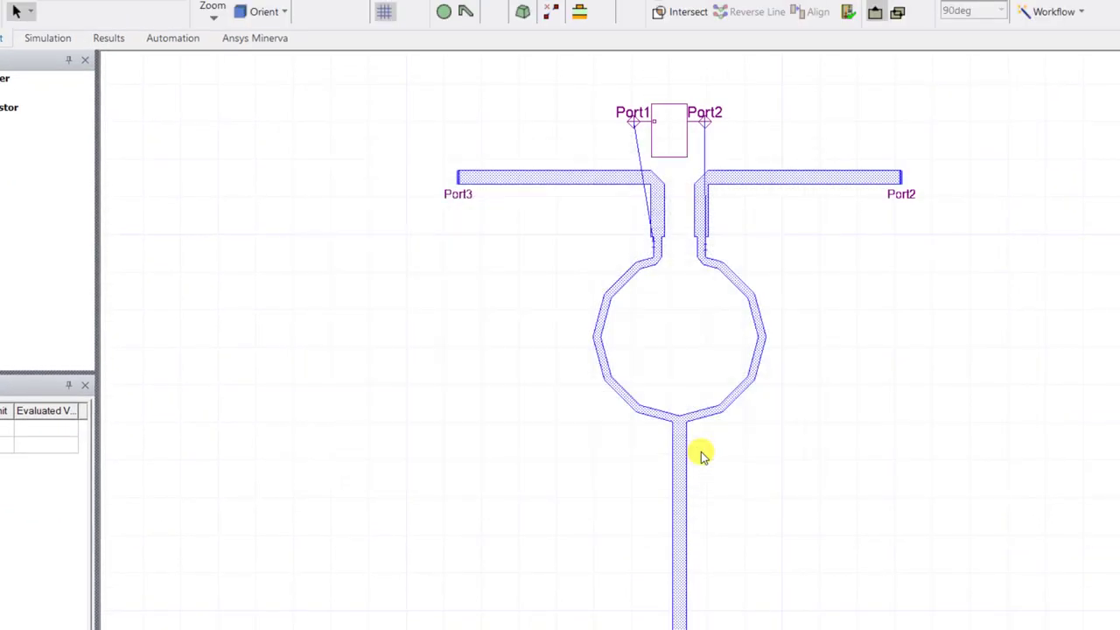
Activate Wilkinson No Resistor and expand both the No Resistor and With Resistor designs
{"action": "double_click", "coordinate": [85, 173]}
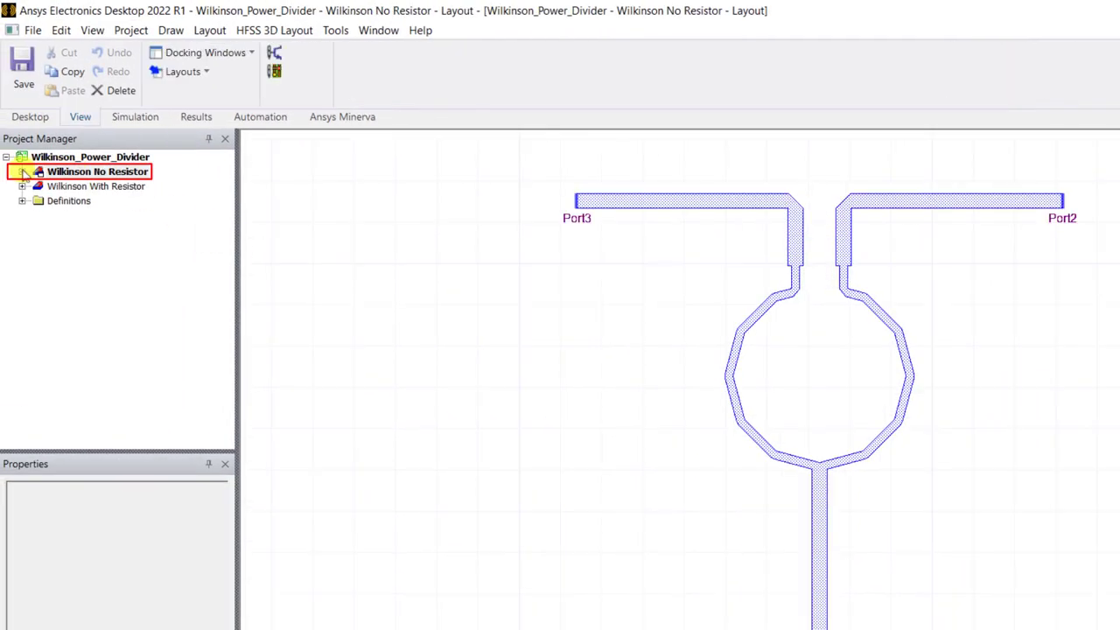
{"action": "left_click", "coordinate": [22, 171]}
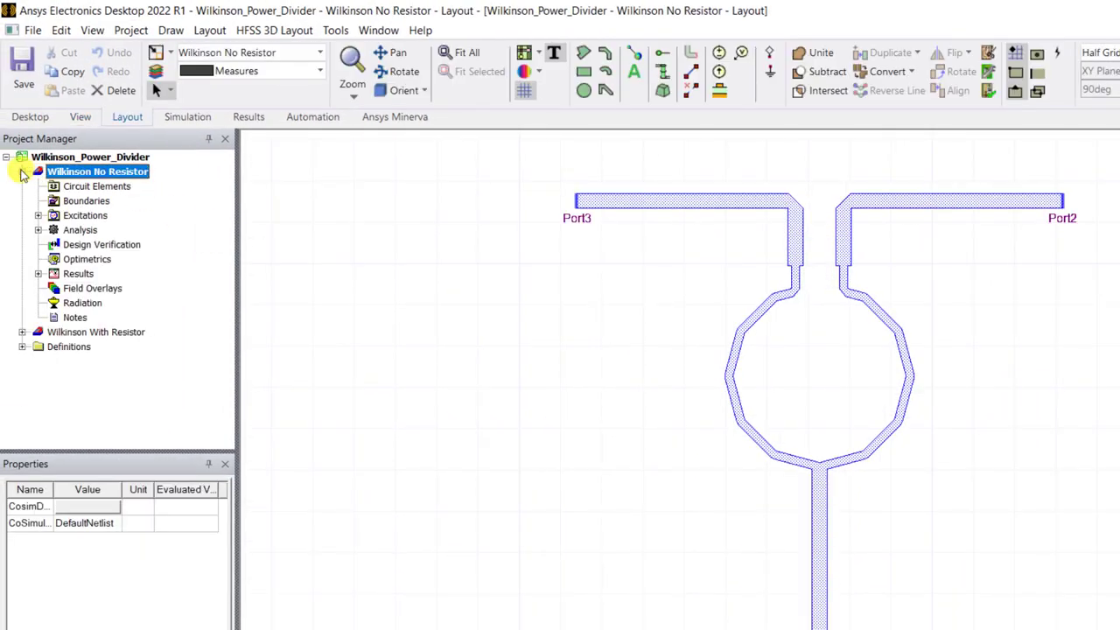
{"action": "left_click", "coordinate": [21, 332]}
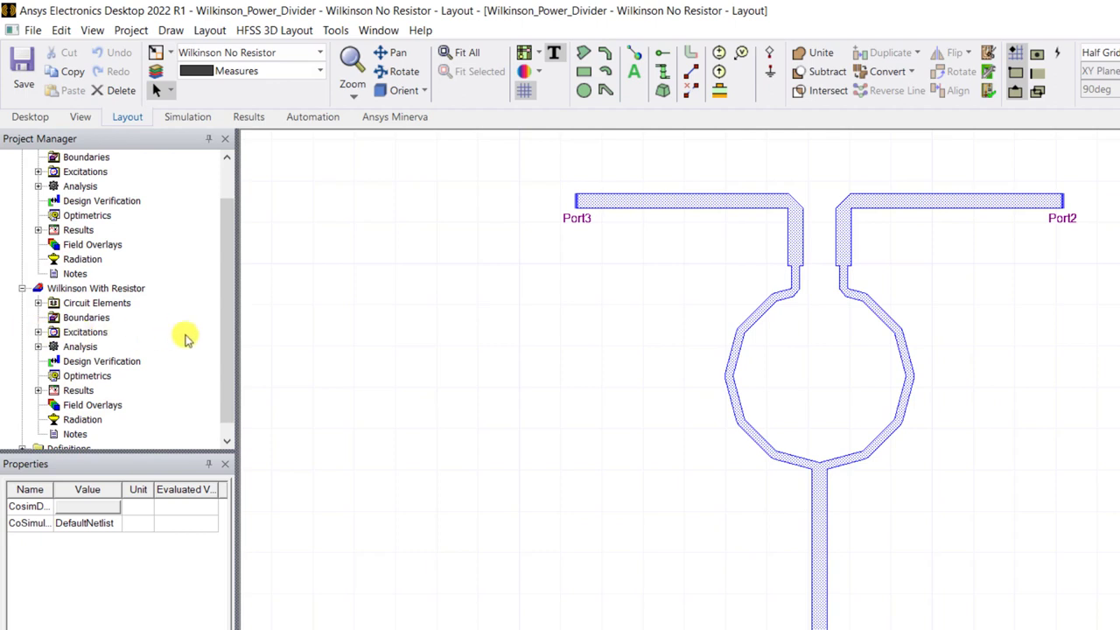
{"action": "left_click_drag", "start_coordinate": [223, 322], "coordinate": [233, 266]}
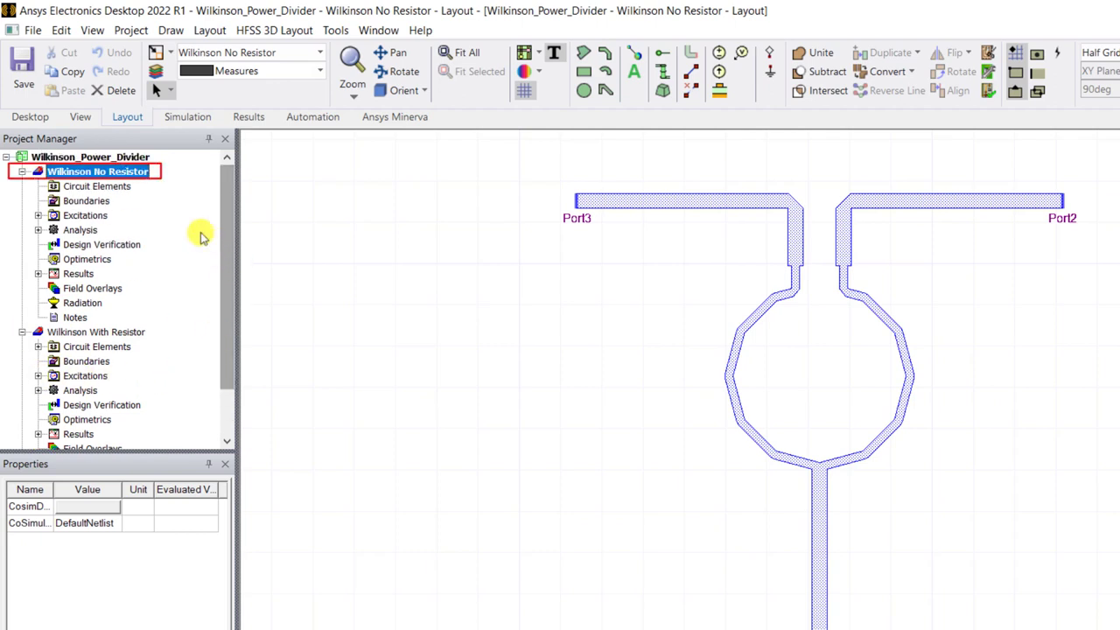
Add an advanced 4.5 GHz HFSS solution setup to Wilkinson No Resistor, adjusting maximum passes
{"action": "left_click", "coordinate": [131, 172], "text": "ctrl"}
{"action": "right_click", "coordinate": [77, 231]}
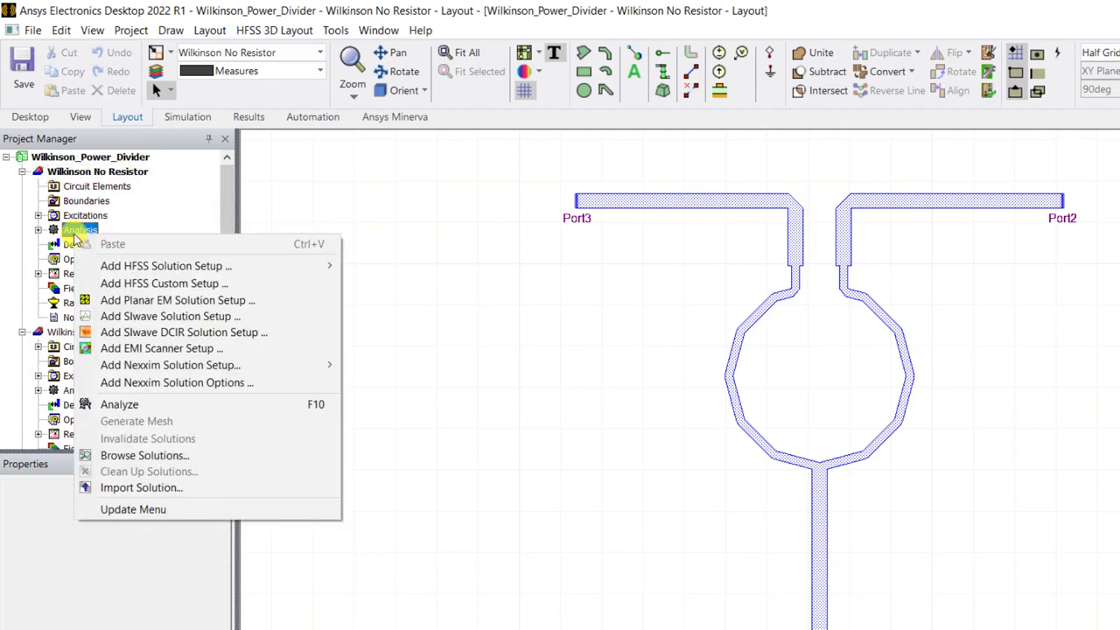
{"action": "mouse_move", "coordinate": [166, 266]}
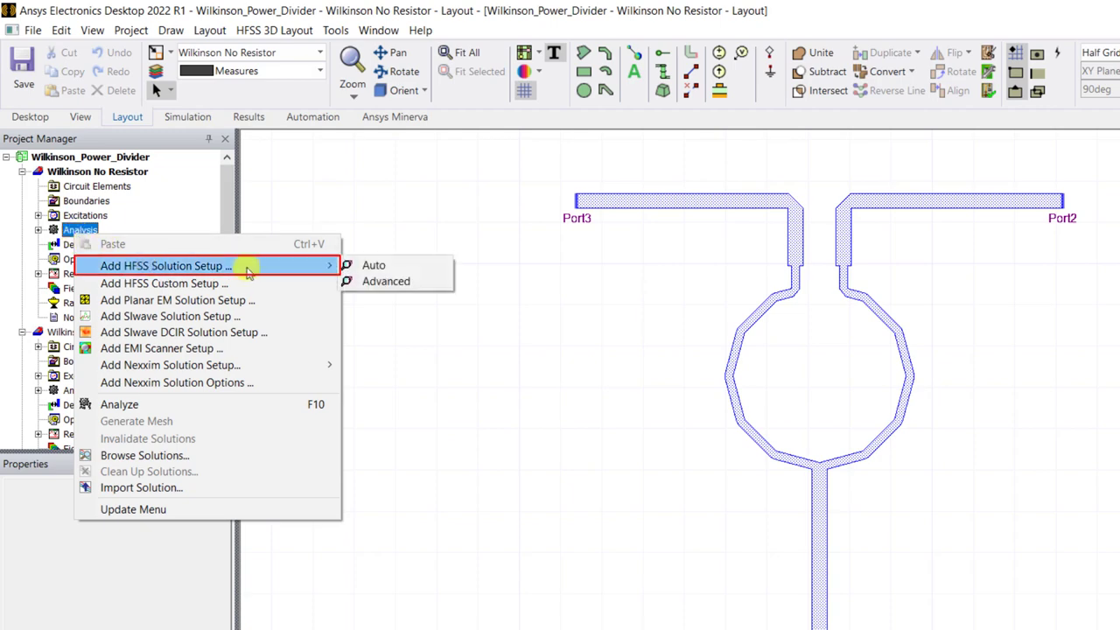
{"action": "left_click", "coordinate": [420, 283]}
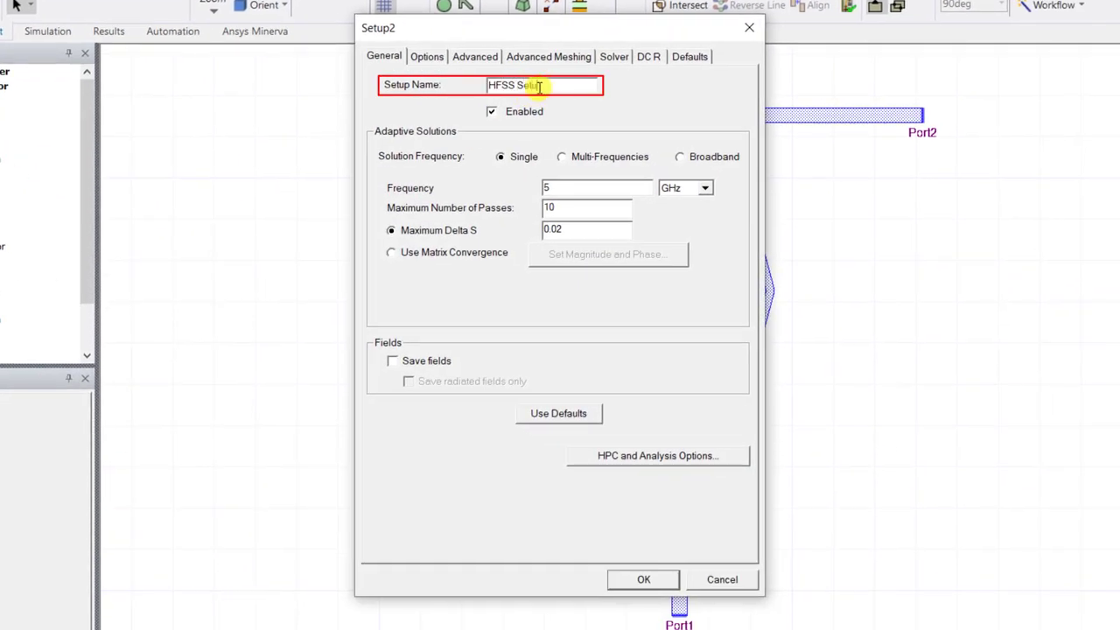
{"action": "double_click", "coordinate": [583, 211]}
{"action": "left_click", "coordinate": [638, 582]}
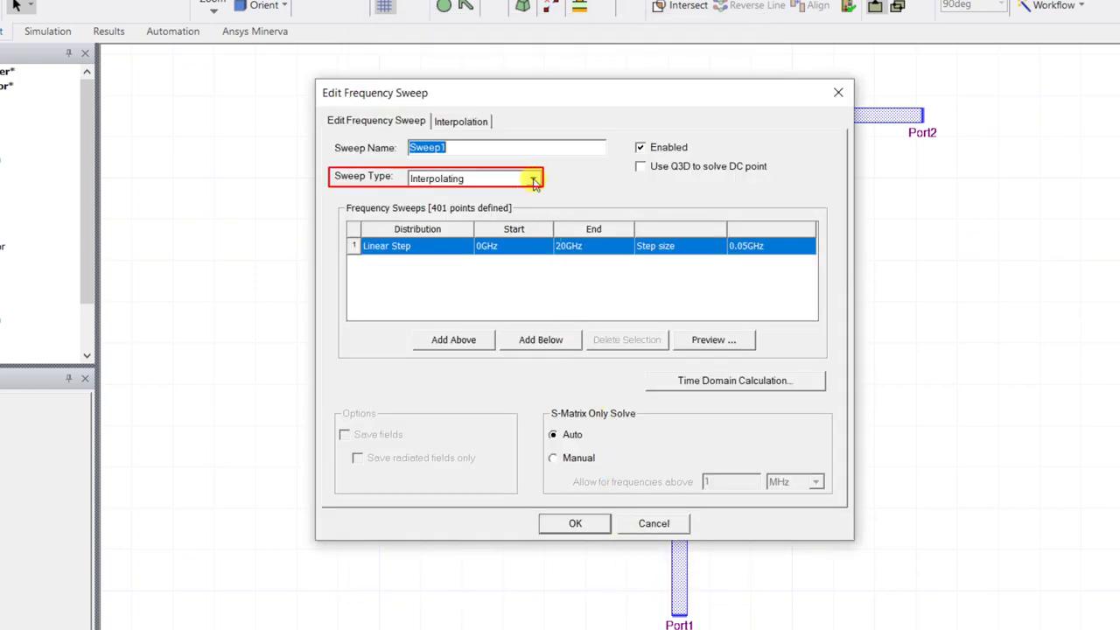
Create an interpolating Linear Count sweep from 3.5 to 4.5 GHz with 101 points
{"action": "left_click", "coordinate": [533, 180]}
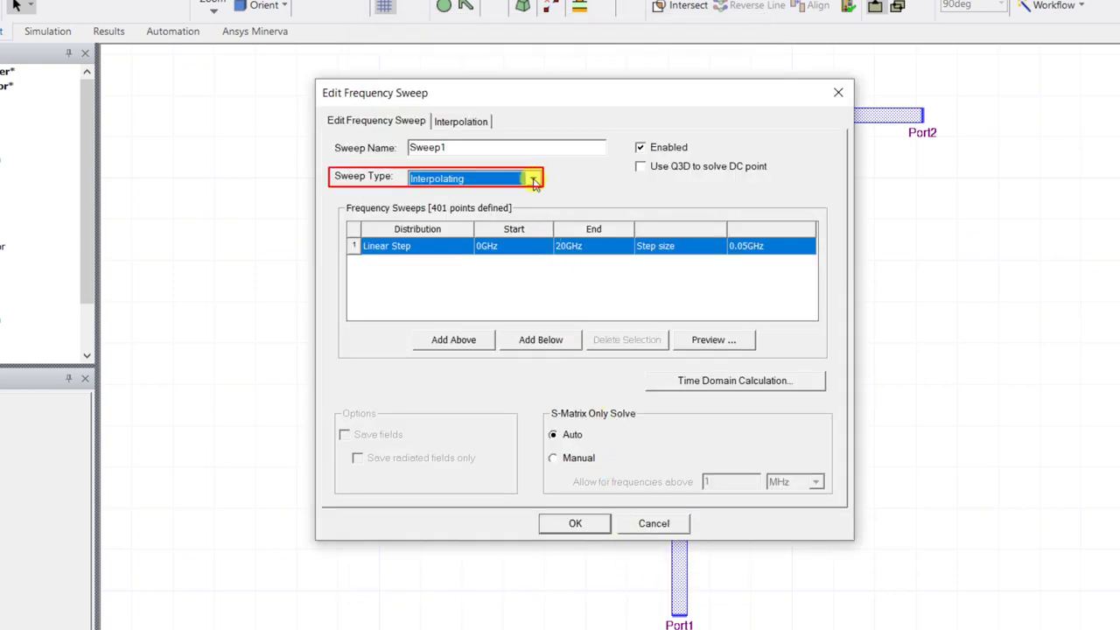
{"action": "left_click", "coordinate": [438, 246]}
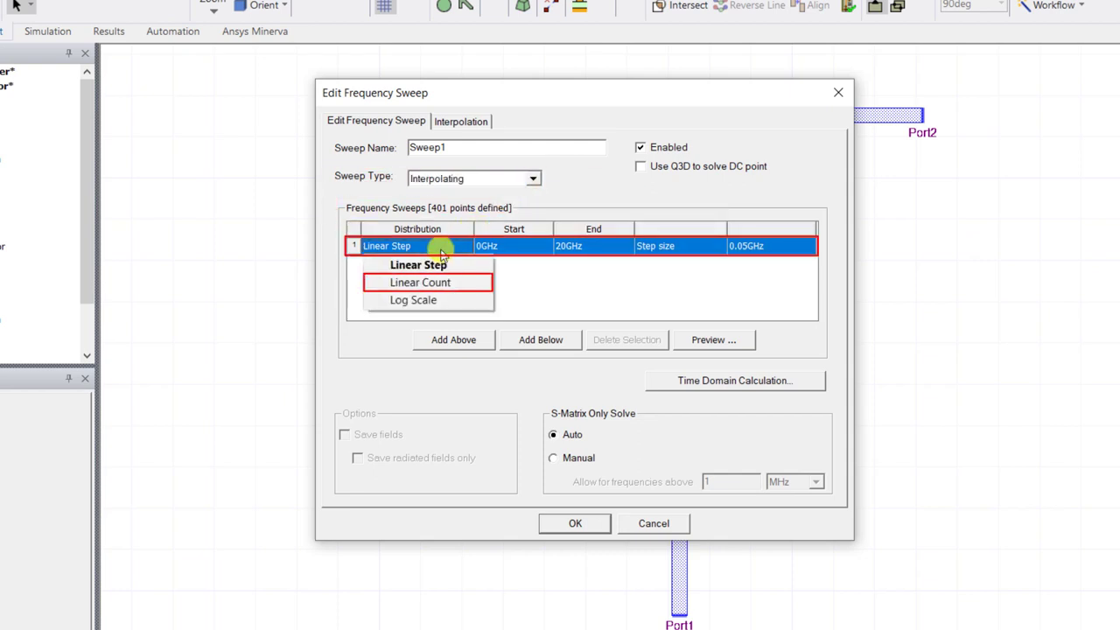
{"action": "left_click", "coordinate": [437, 283]}
{"action": "left_click", "coordinate": [511, 250]}
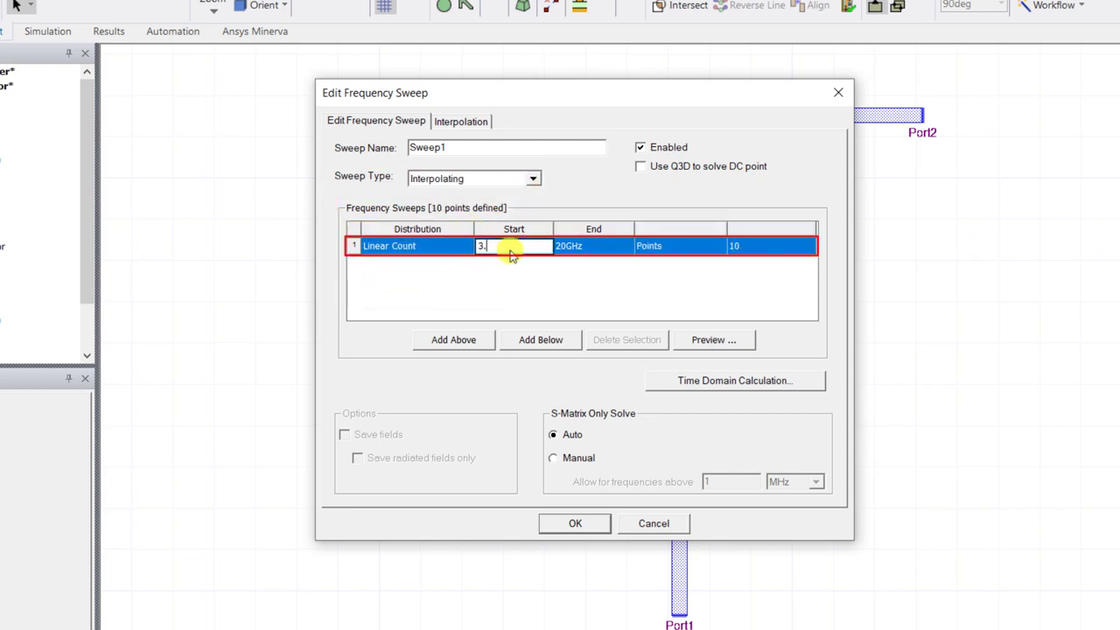
{"action": "left_click", "coordinate": [587, 250]}
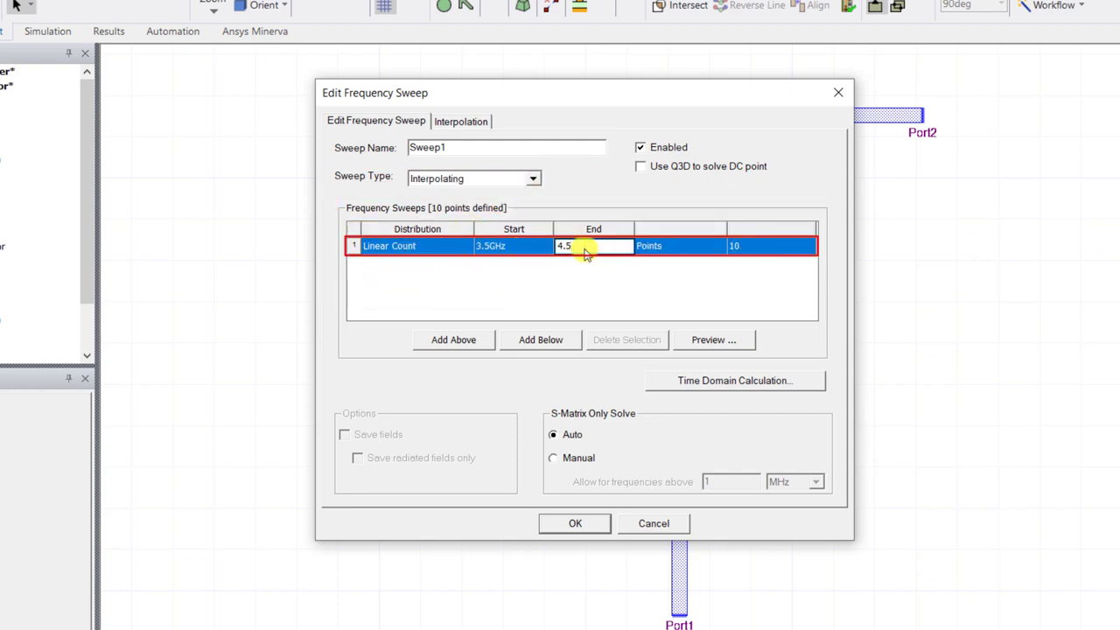
{"action": "left_click", "coordinate": [757, 247]}
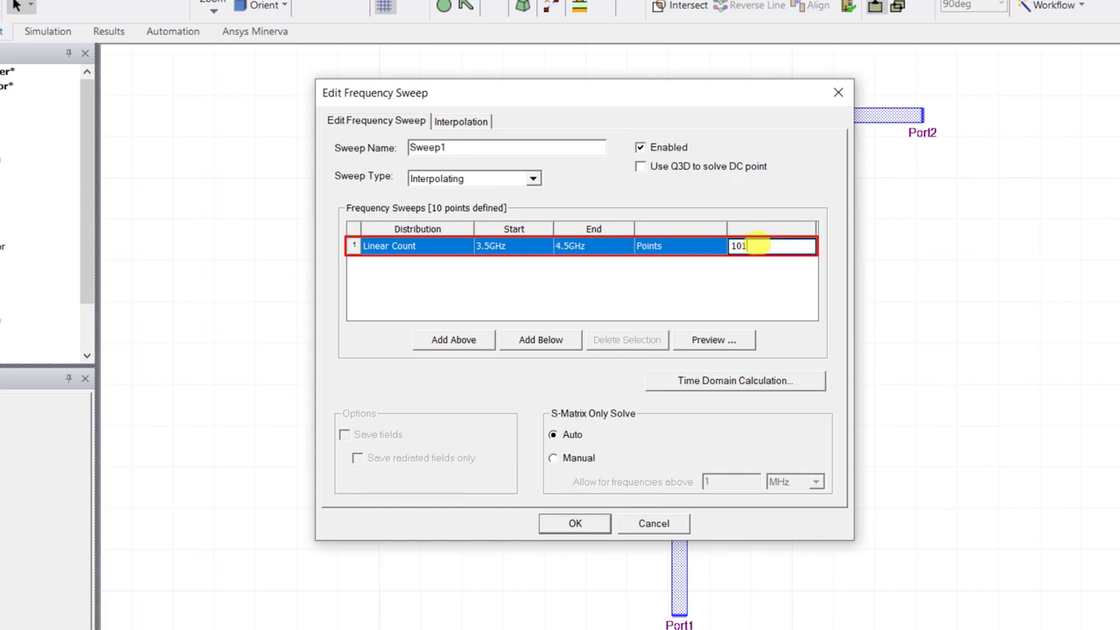
{"action": "type", "text": "101"}
{"action": "left_click", "coordinate": [758, 269]}
{"action": "left_click", "coordinate": [603, 524]}
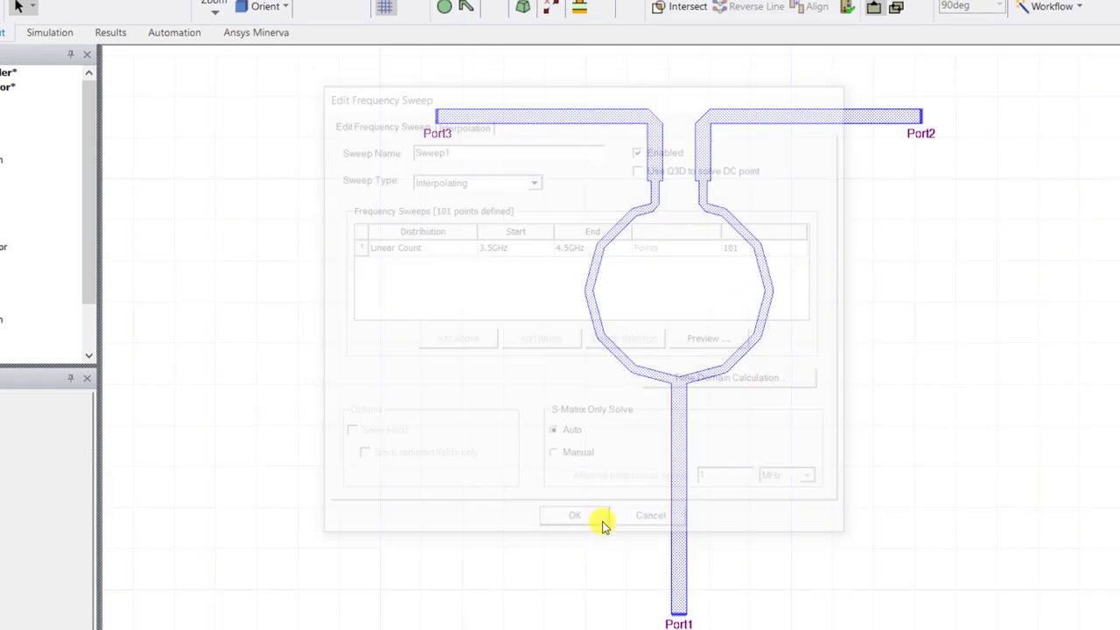
{"action": "left_click", "coordinate": [38, 229]}
{"action": "left_click", "coordinate": [88, 260]}
Analyze HFSS Setup1, then bring up the No Resistor S-Parameters report's options under Results
{"action": "right_click", "coordinate": [110, 261]}
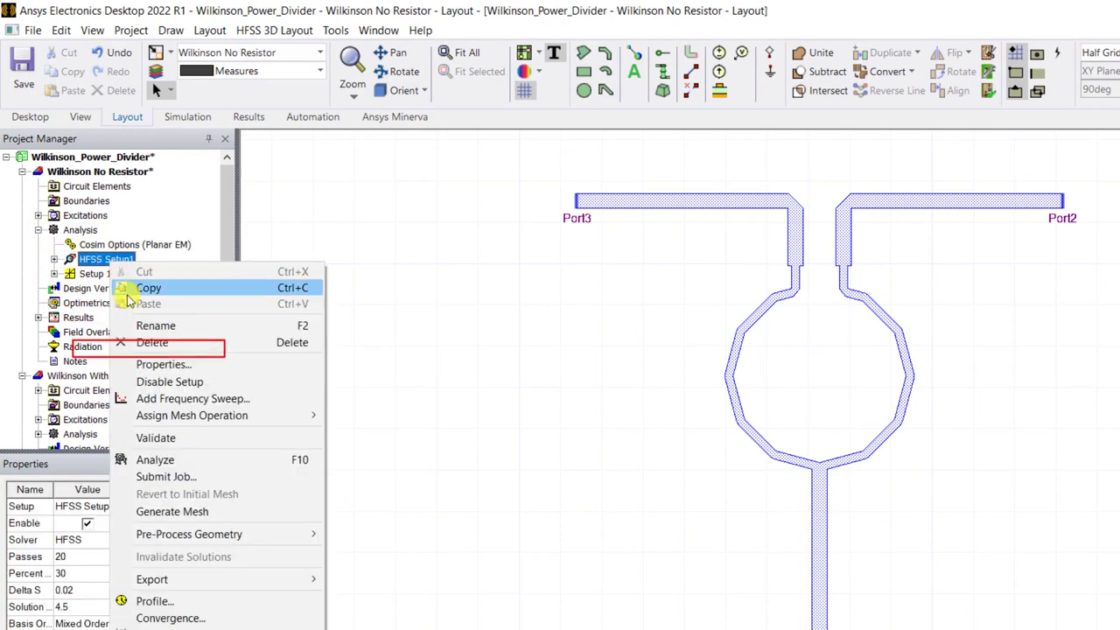
{"action": "left_click", "coordinate": [225, 459]}
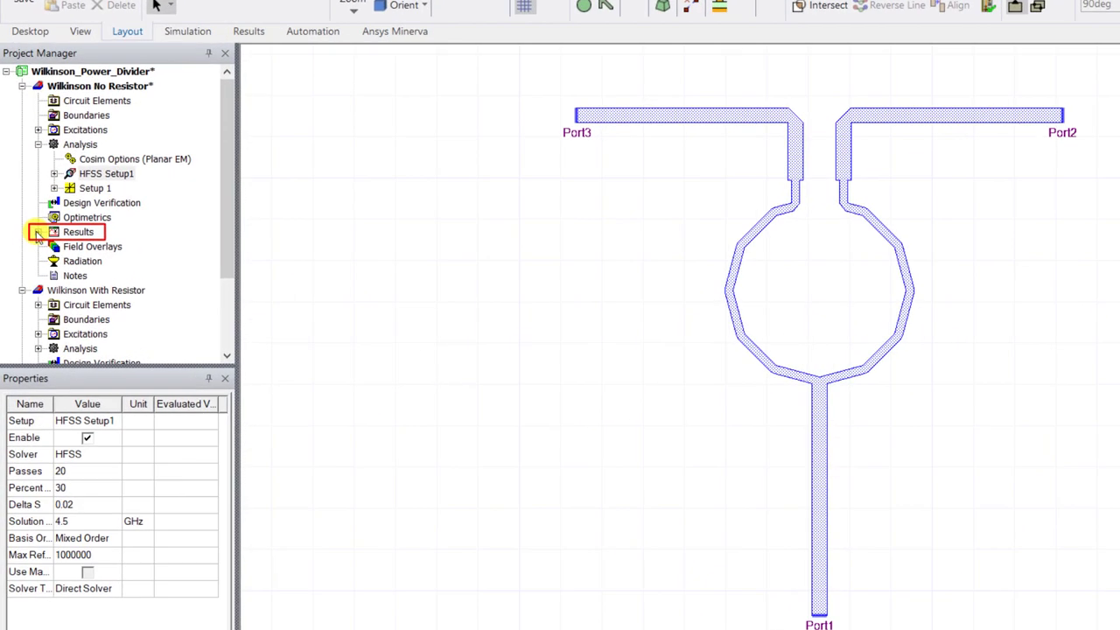
{"action": "left_click", "coordinate": [38, 233]}
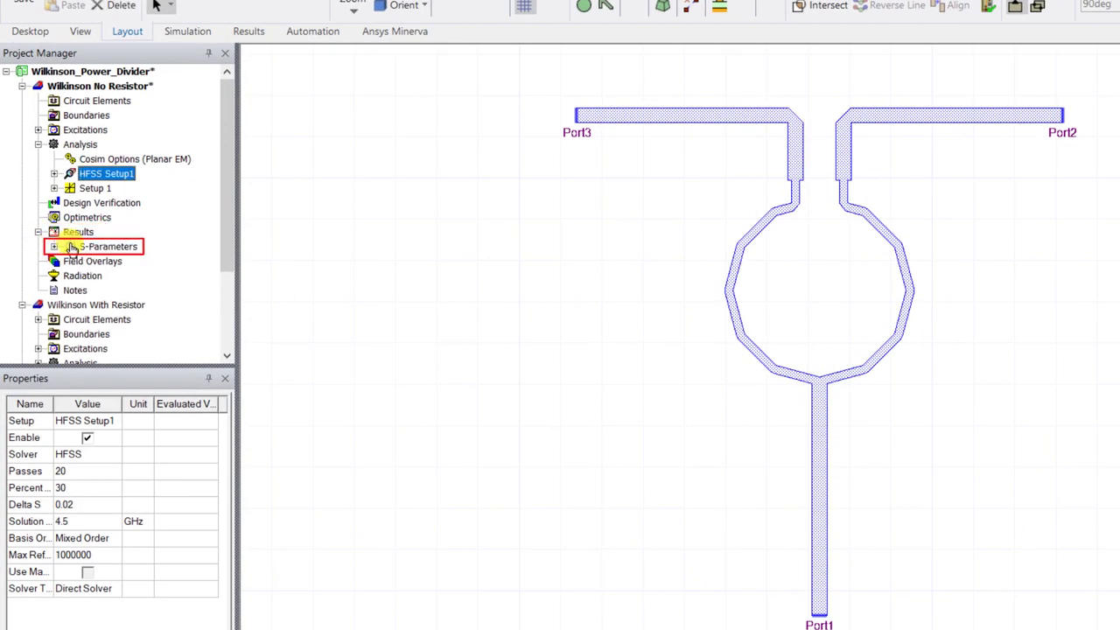
{"action": "right_click", "coordinate": [72, 248]}
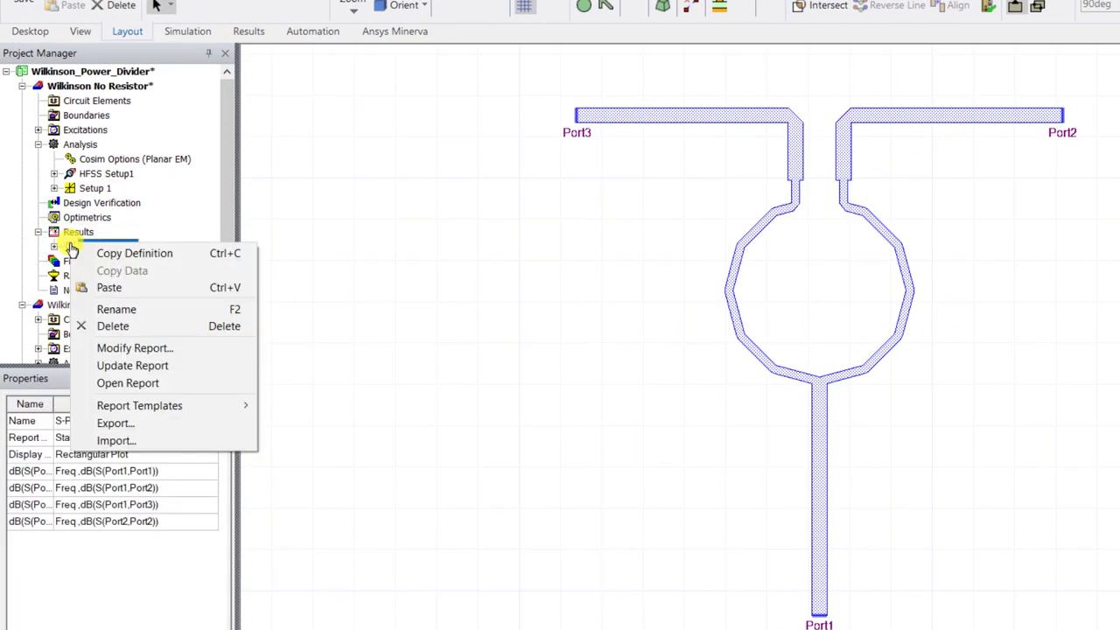
Plot five dB S-parameters, including S(Port1,Port2) and S(Port2,Port3), from HFSS Setup1 : Sweep1 as a new report
{"action": "left_click", "coordinate": [179, 347]}
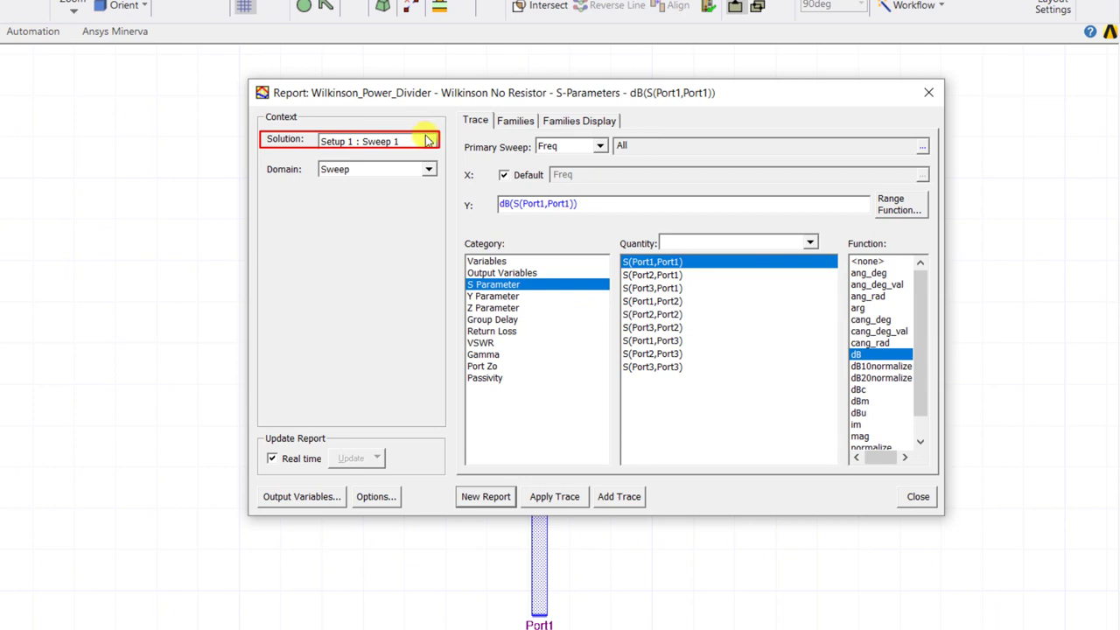
{"action": "left_click", "coordinate": [428, 141]}
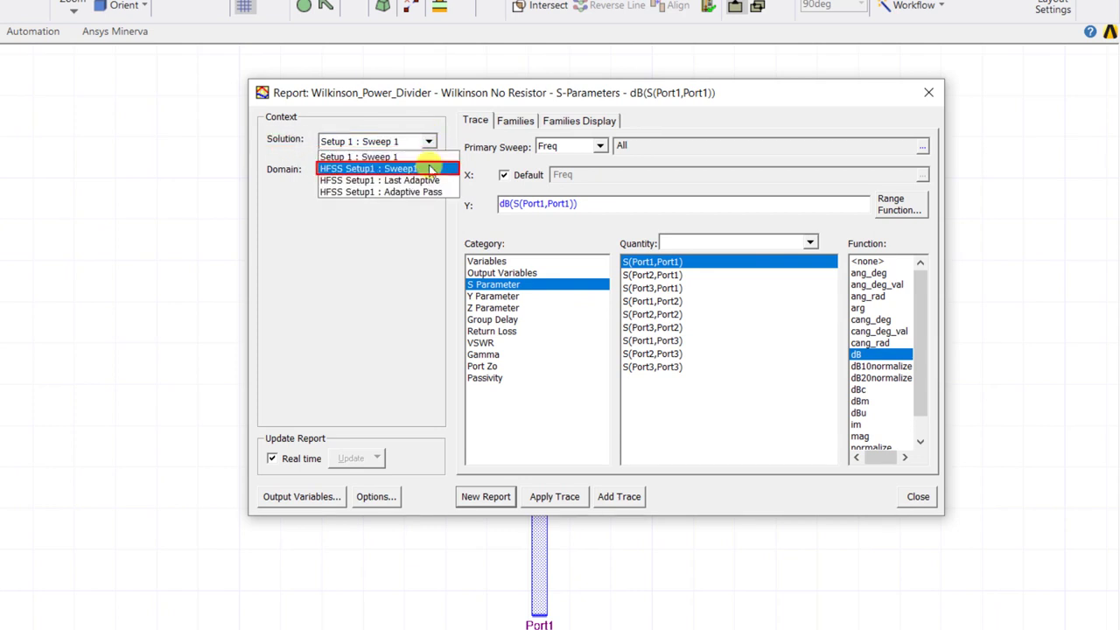
{"action": "left_click", "coordinate": [430, 168]}
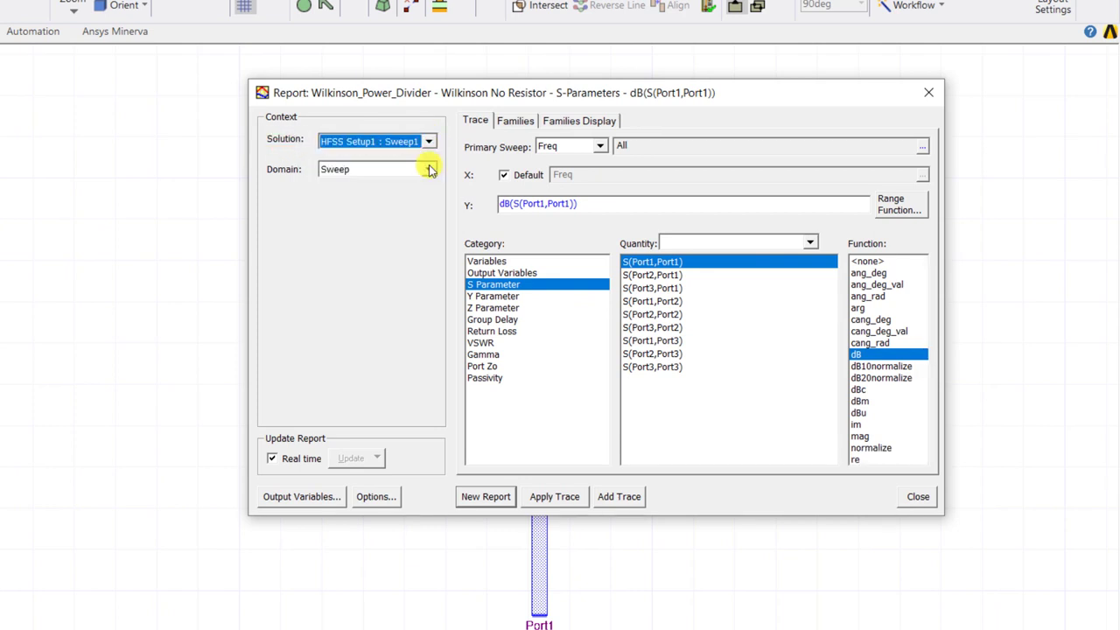
{"action": "left_click", "coordinate": [689, 301], "text": "ctrl"}
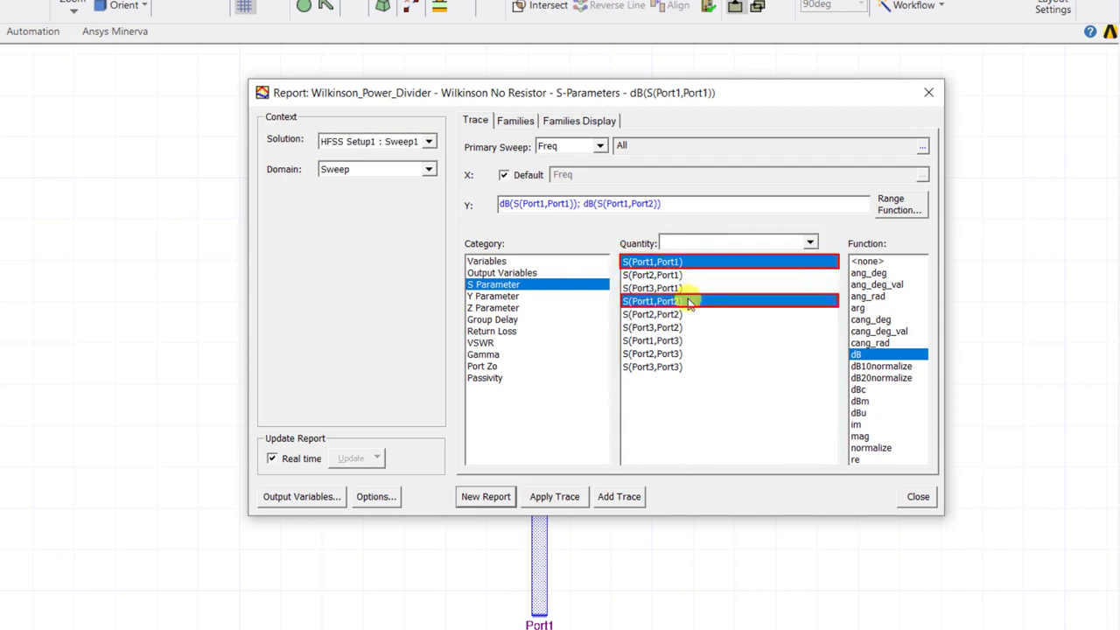
{"action": "left_click", "coordinate": [687, 341], "text": "ctrl"}
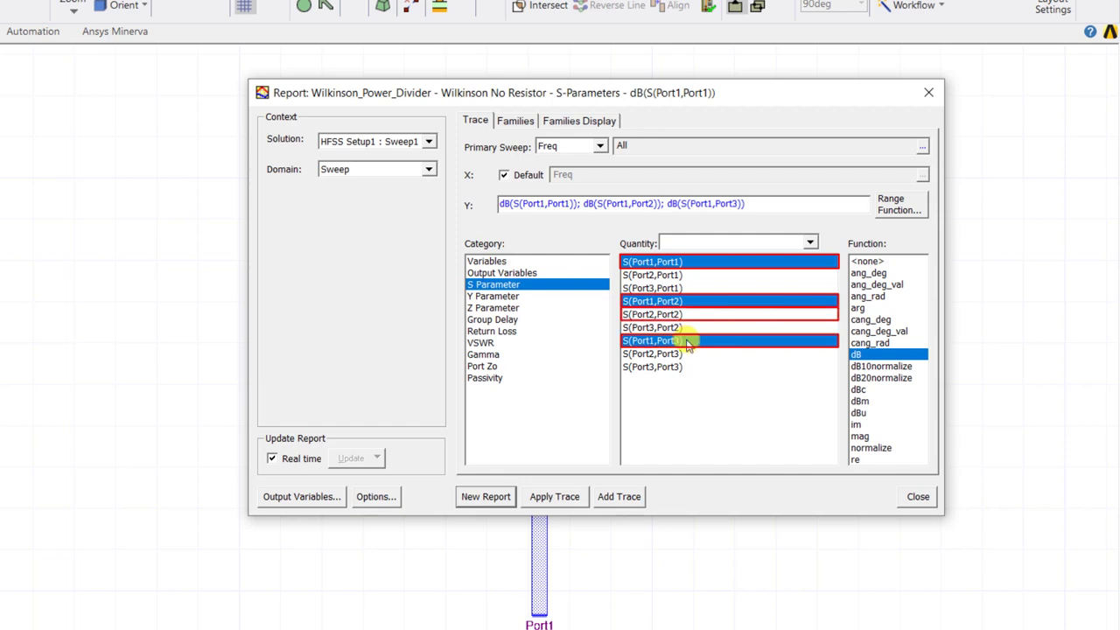
{"action": "left_click", "coordinate": [685, 315], "text": "ctrl"}
{"action": "left_click", "coordinate": [687, 353], "text": "ctrl"}
{"action": "left_click", "coordinate": [908, 355]}
{"action": "left_click", "coordinate": [486, 496]}
{"action": "left_click", "coordinate": [916, 498]}
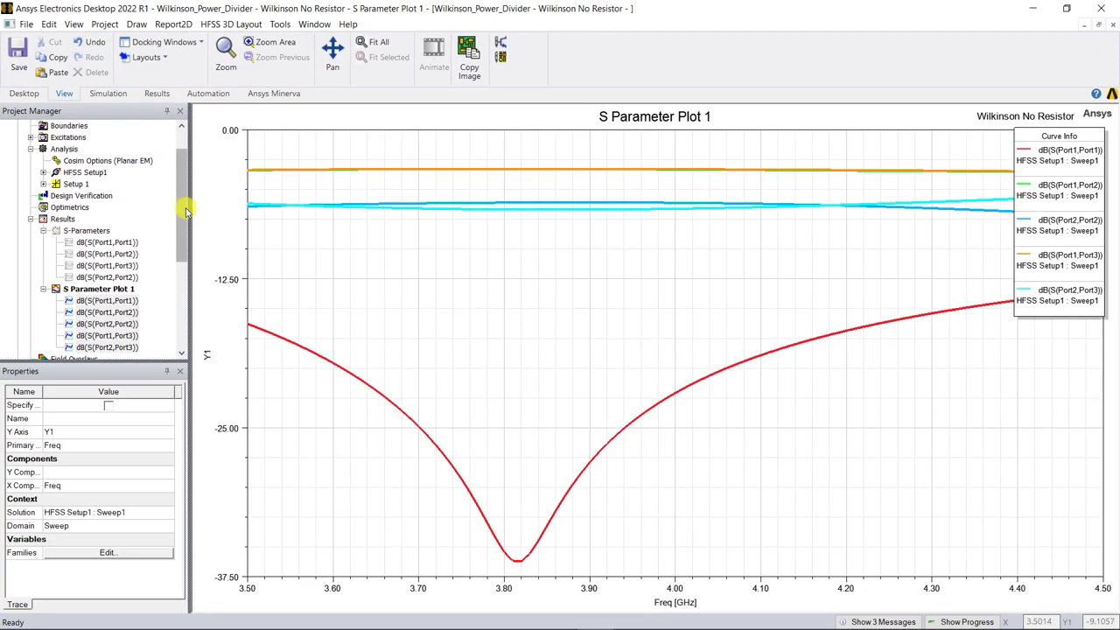
Open the Wilkinson With Resistor design and analyze its HFSS Setup 1
{"action": "left_click_drag", "start_coordinate": [148, 280], "coordinate": [148, 312]}
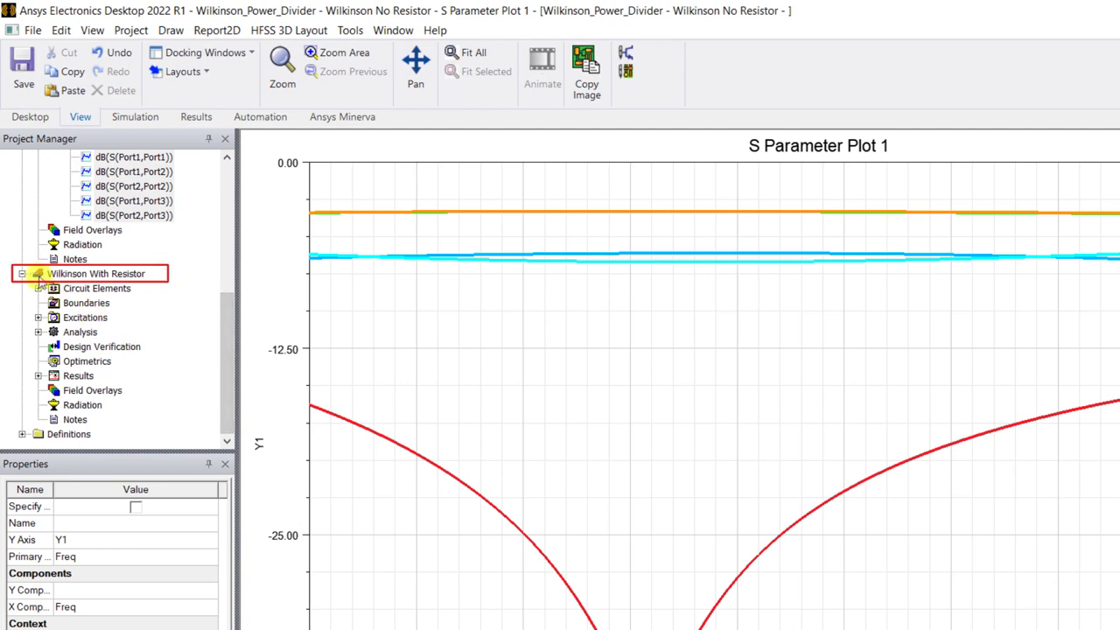
{"action": "double_click", "coordinate": [37, 276]}
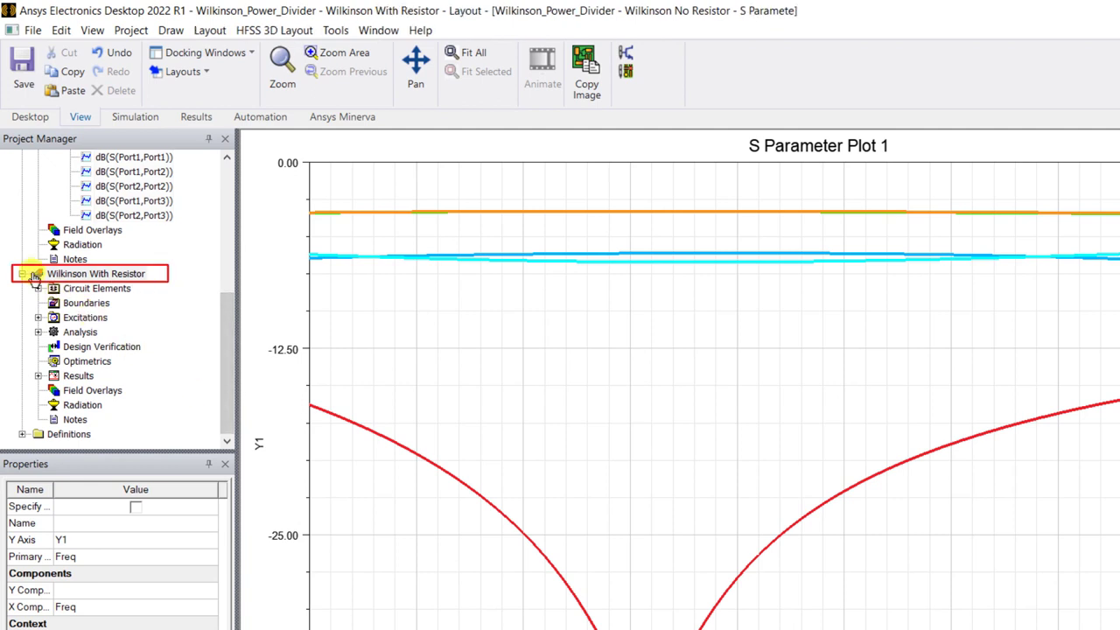
{"action": "left_click", "coordinate": [38, 333]}
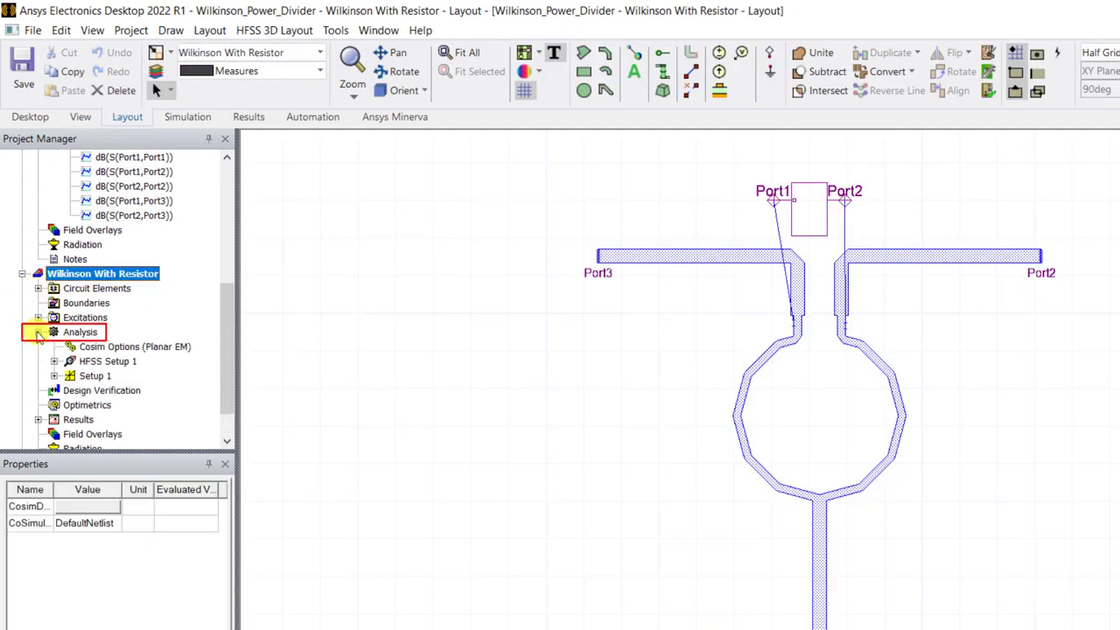
{"action": "right_click", "coordinate": [111, 362]}
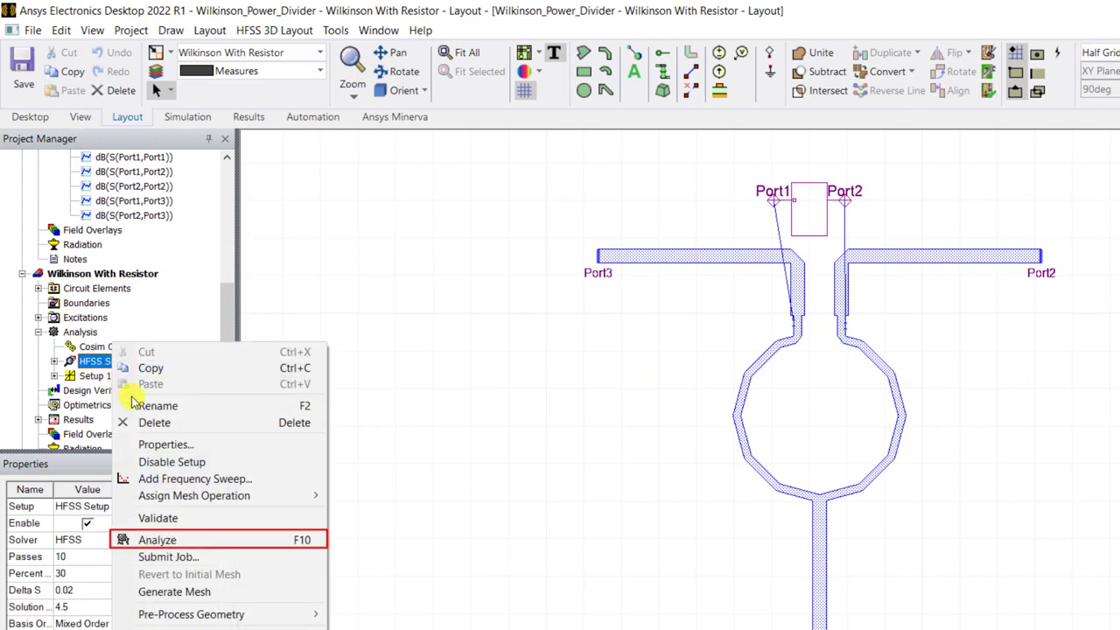
{"action": "left_click", "coordinate": [232, 540]}
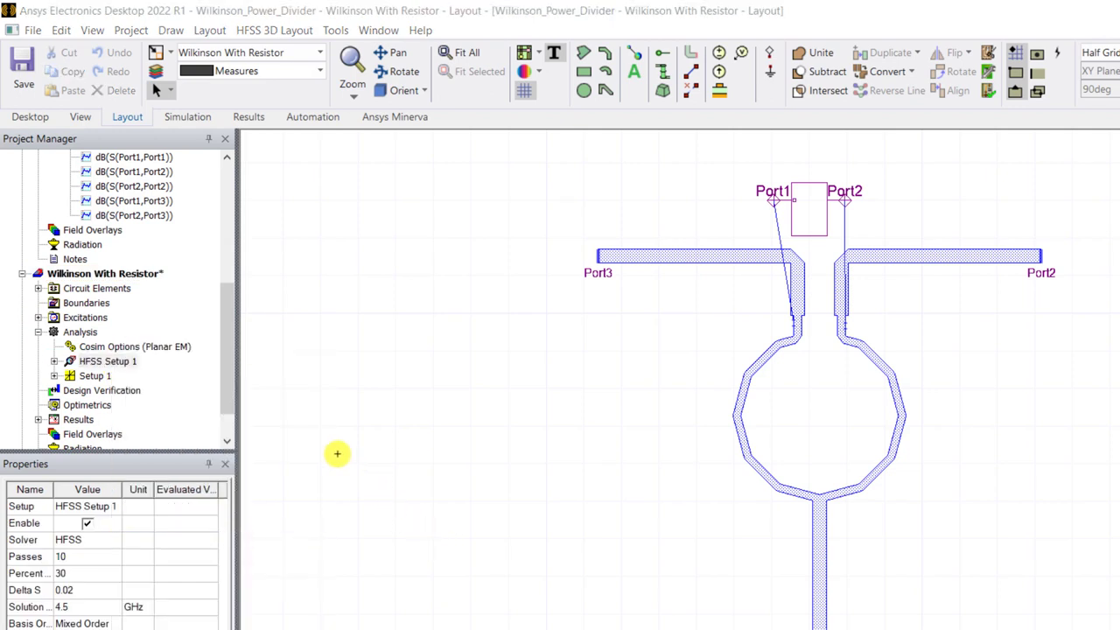
Display the With Resistor S-Parameter_HFSS plot of four dB traces over 3.5–4.5 GHz
{"action": "scroll", "coordinate": [230, 362], "scroll_direction": "down", "scroll_amount": 1}
{"action": "left_click", "coordinate": [38, 376]}
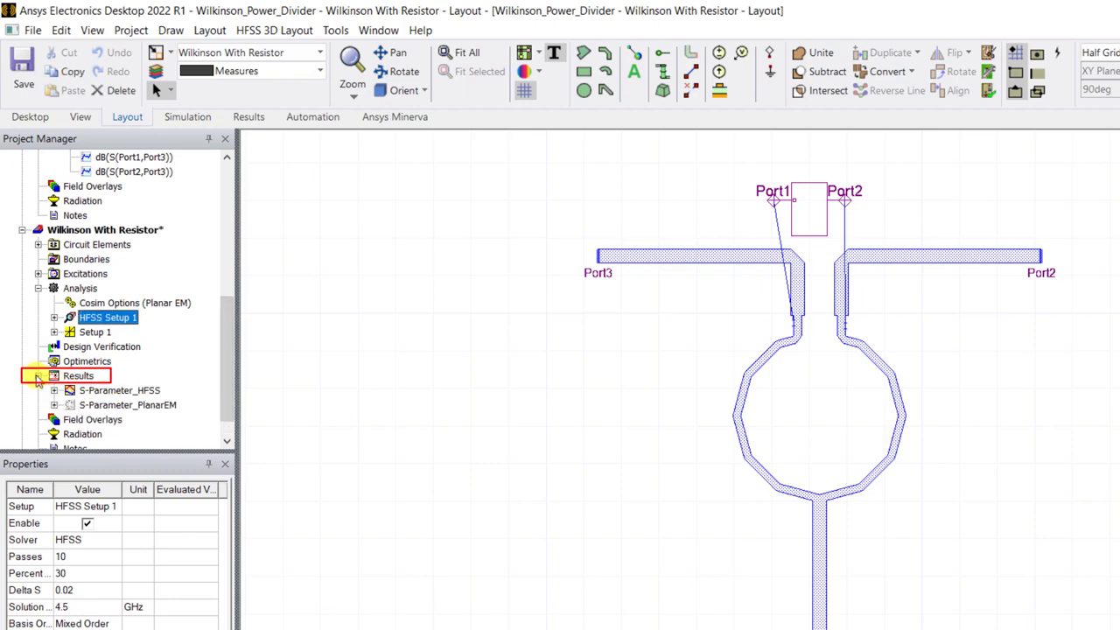
{"action": "double_click", "coordinate": [69, 390]}
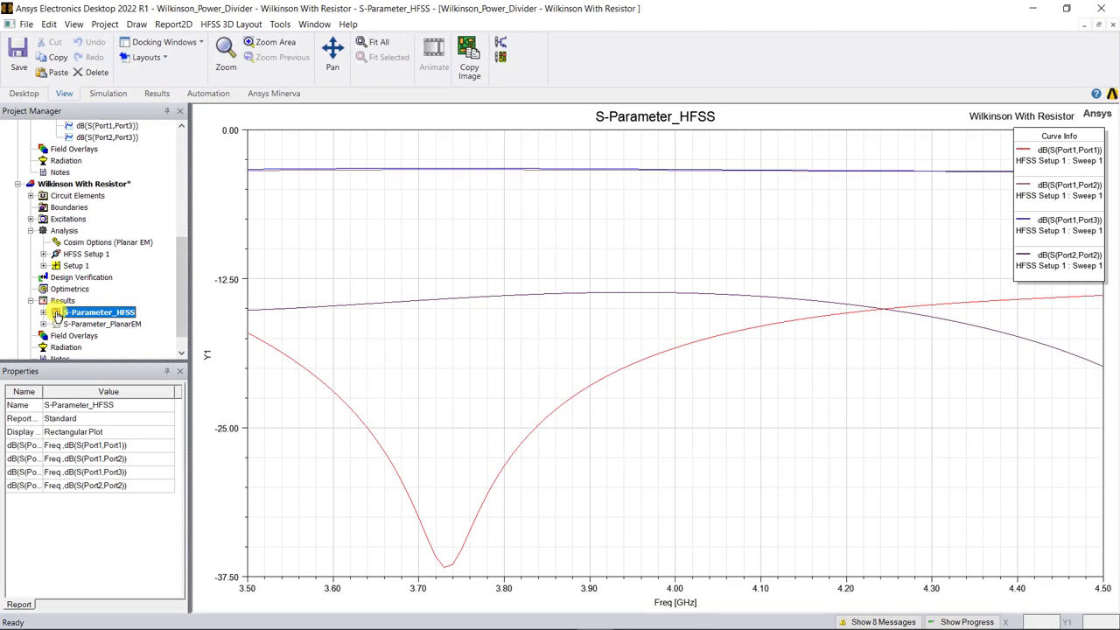
{"action": "left_click", "coordinate": [459, 341]}
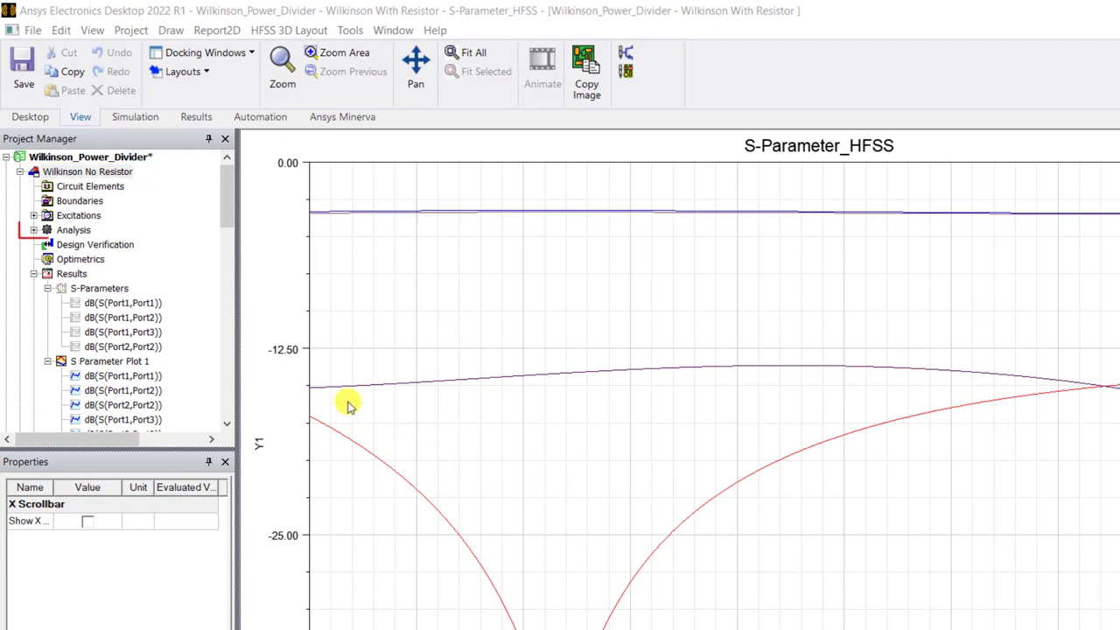
Export No Resistor's HFSS Setup1 as an HFSS model, Wilkinson_Power_Divider_Wilkinson_No_Resistor_HFSS_Setup1.aedt
{"action": "left_click", "coordinate": [34, 230]}
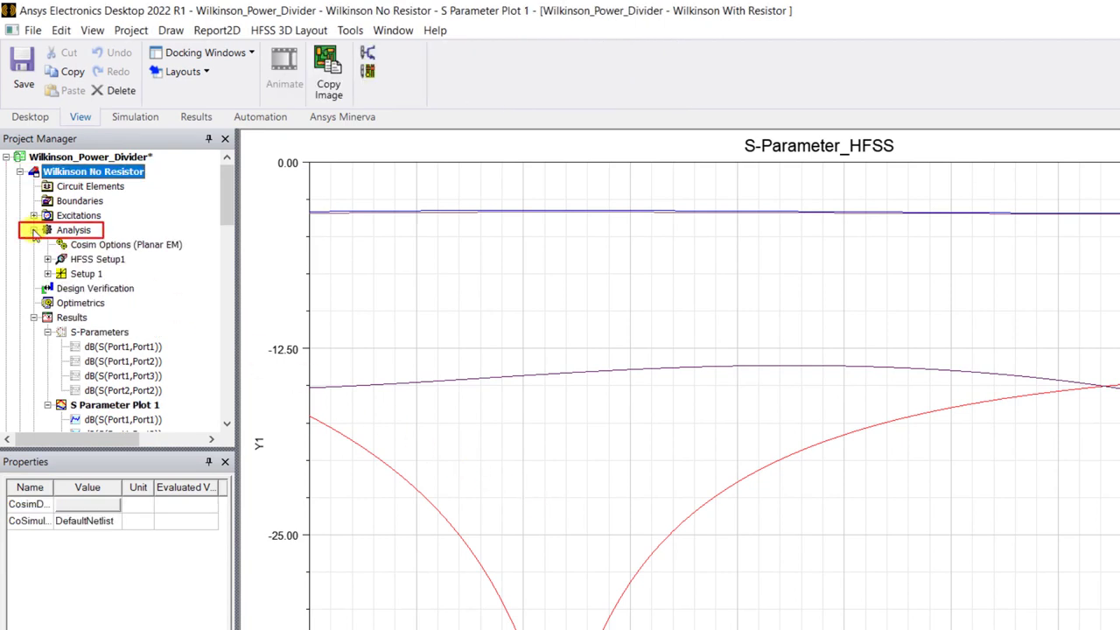
{"action": "right_click", "coordinate": [114, 260]}
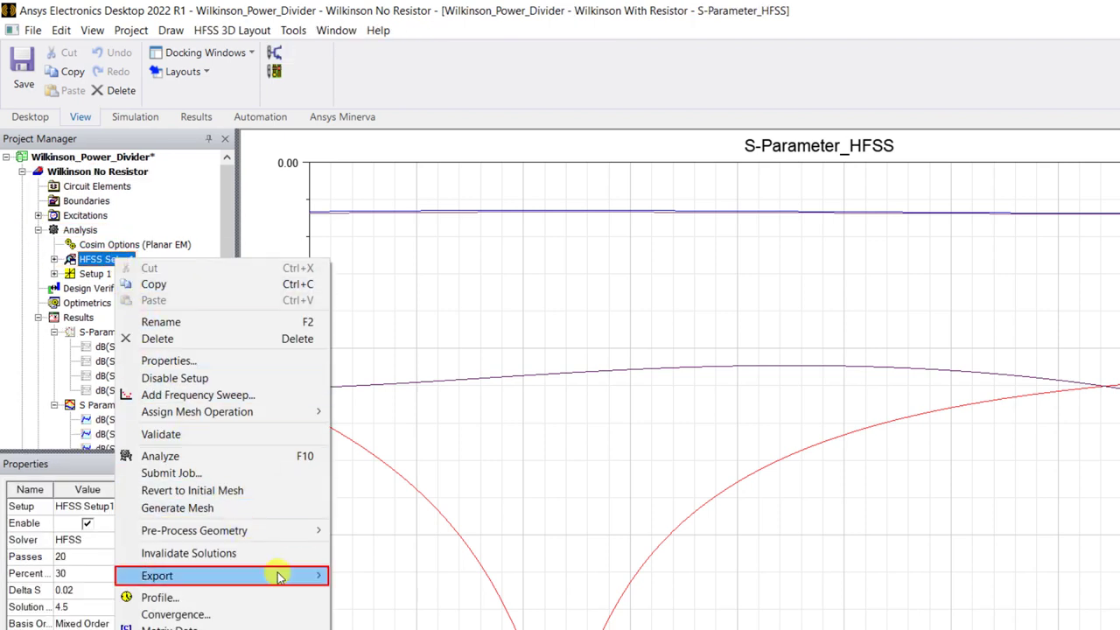
{"action": "mouse_move", "coordinate": [280, 578]}
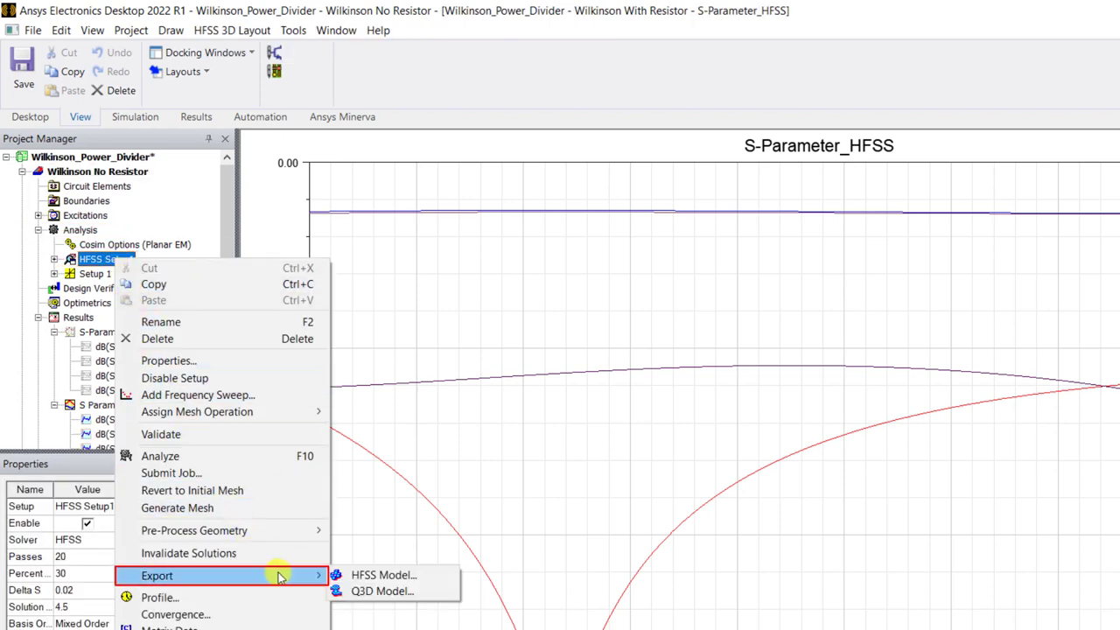
{"action": "left_click", "coordinate": [441, 577]}
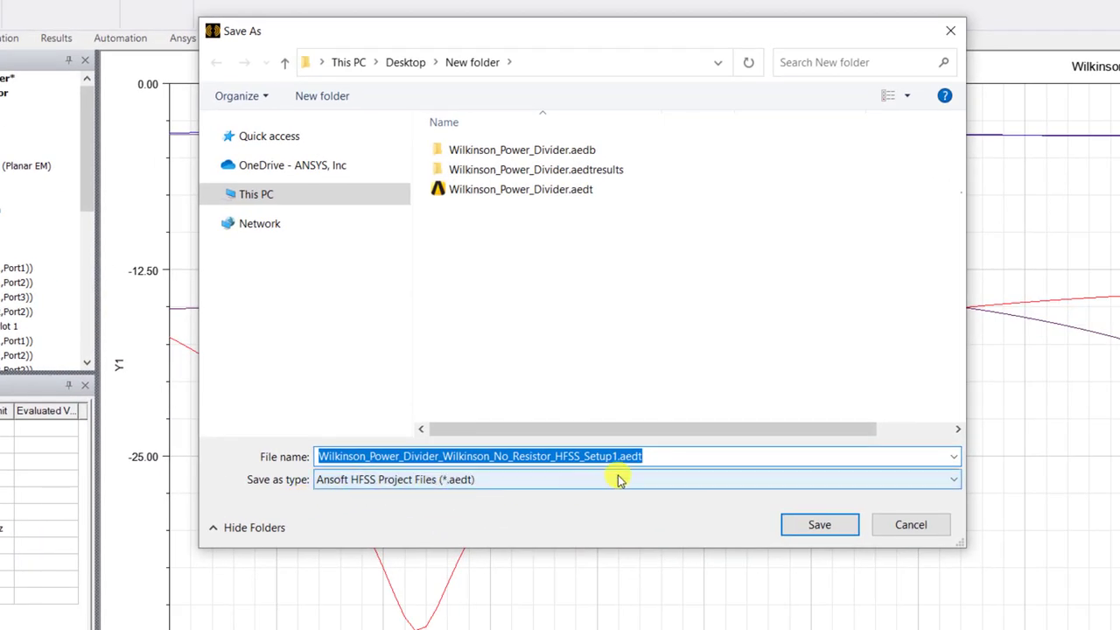
{"action": "left_click", "coordinate": [687, 456]}
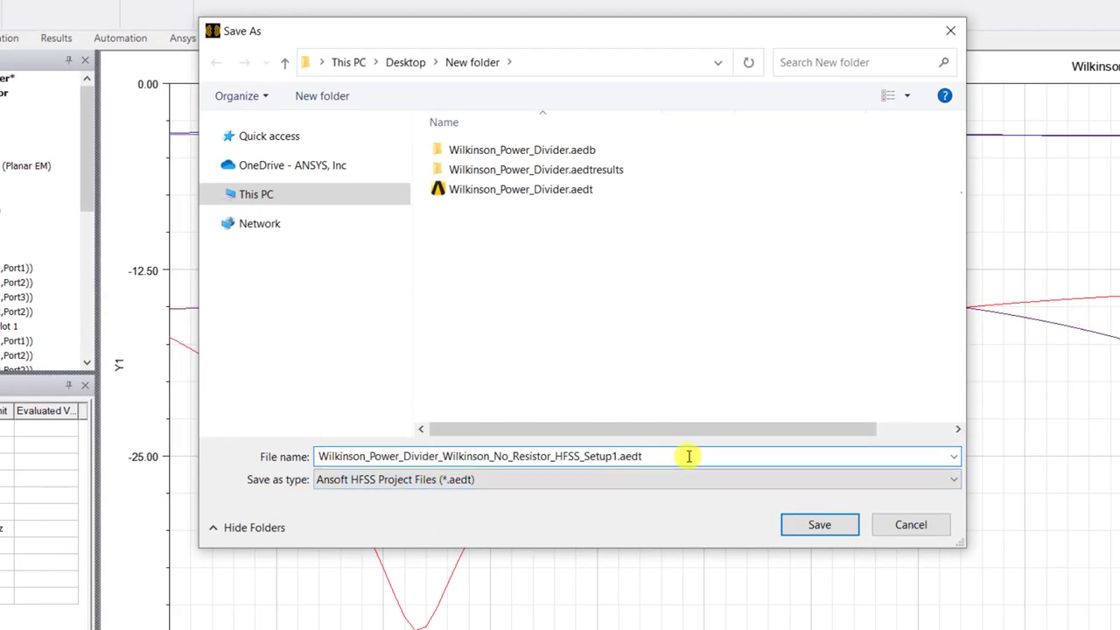
{"action": "left_click", "coordinate": [818, 525]}
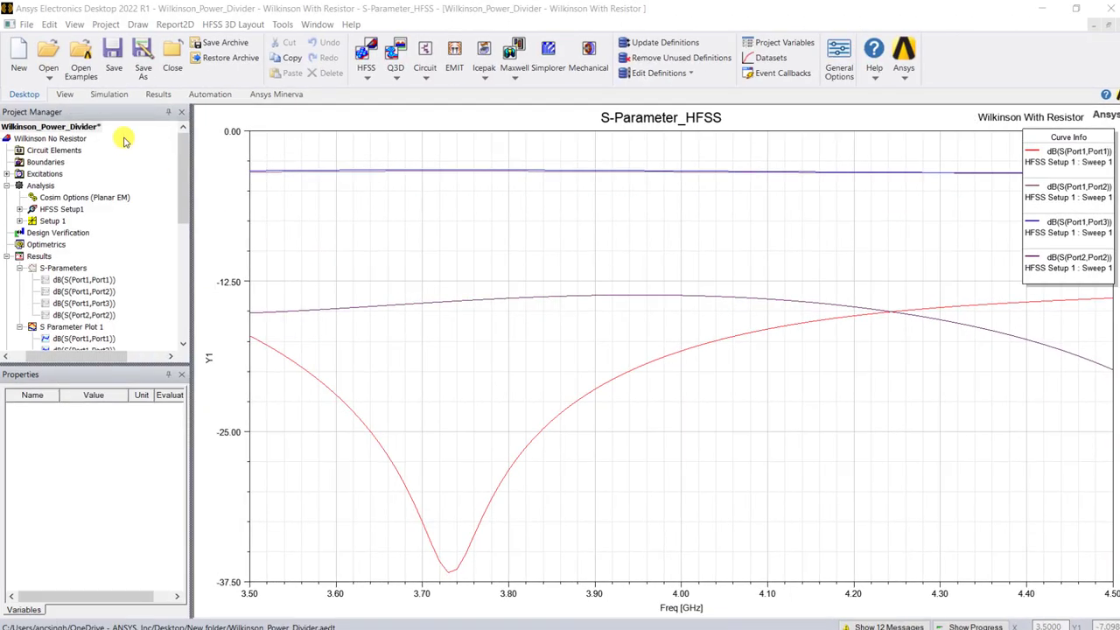
Open the exported No Resistor HFSS project file
{"action": "left_click", "coordinate": [48, 54]}
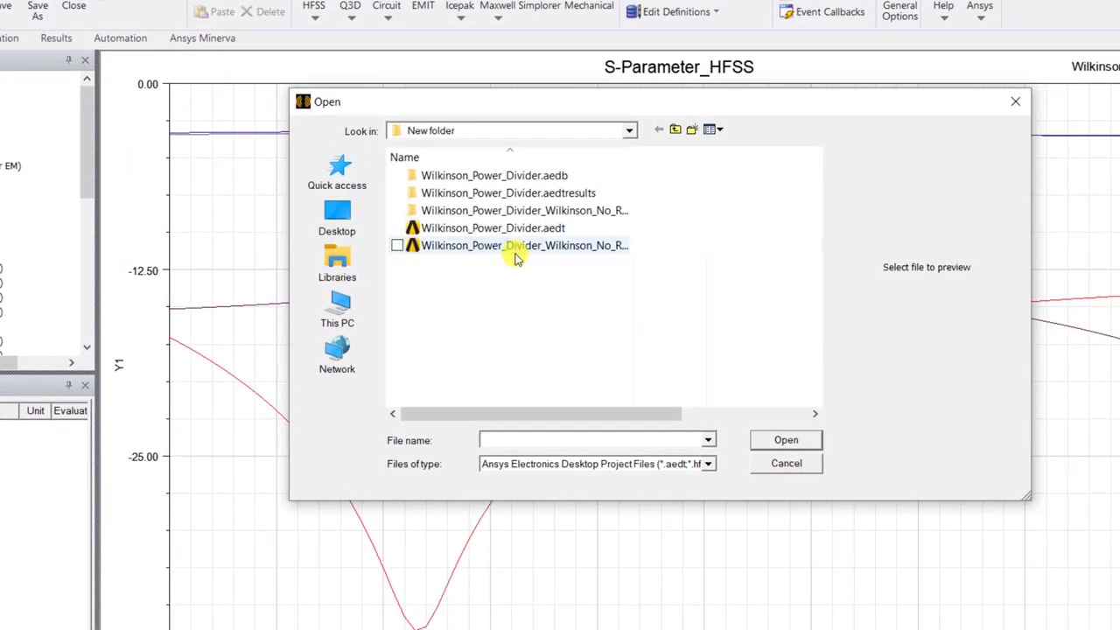
{"action": "left_click", "coordinate": [512, 247]}
{"action": "left_click", "coordinate": [784, 440]}
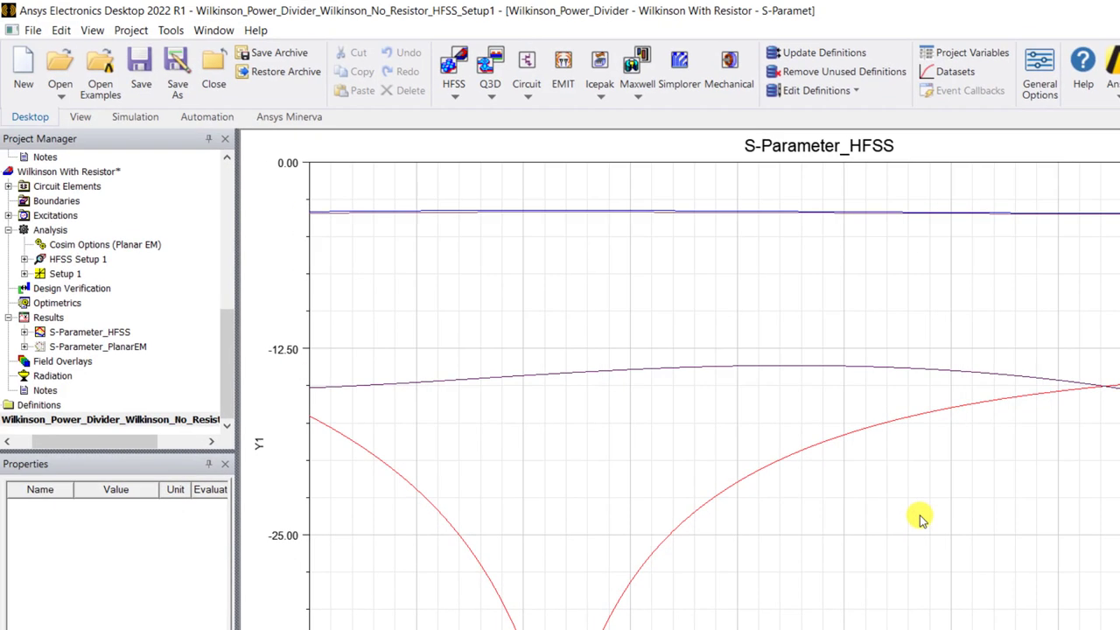
Rename HFSSDesign1 to Wilkinson_no_resistor and open its 3D model
{"action": "right_click", "coordinate": [121, 246]}
{"action": "left_click", "coordinate": [204, 297]}
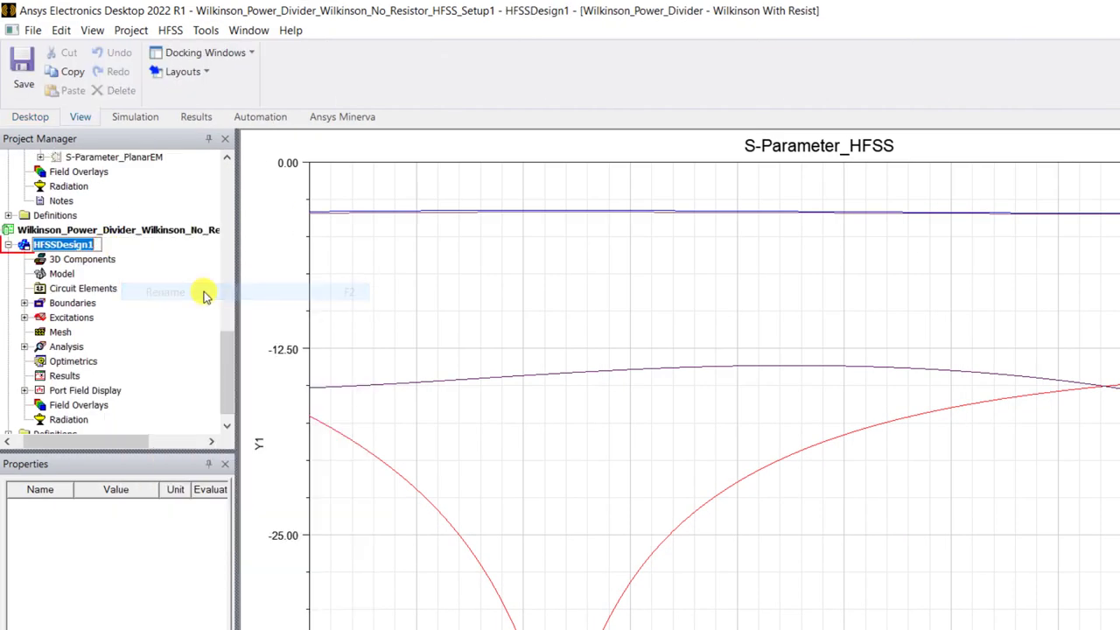
{"action": "type", "text": "Wilkinson_no_resistor"}
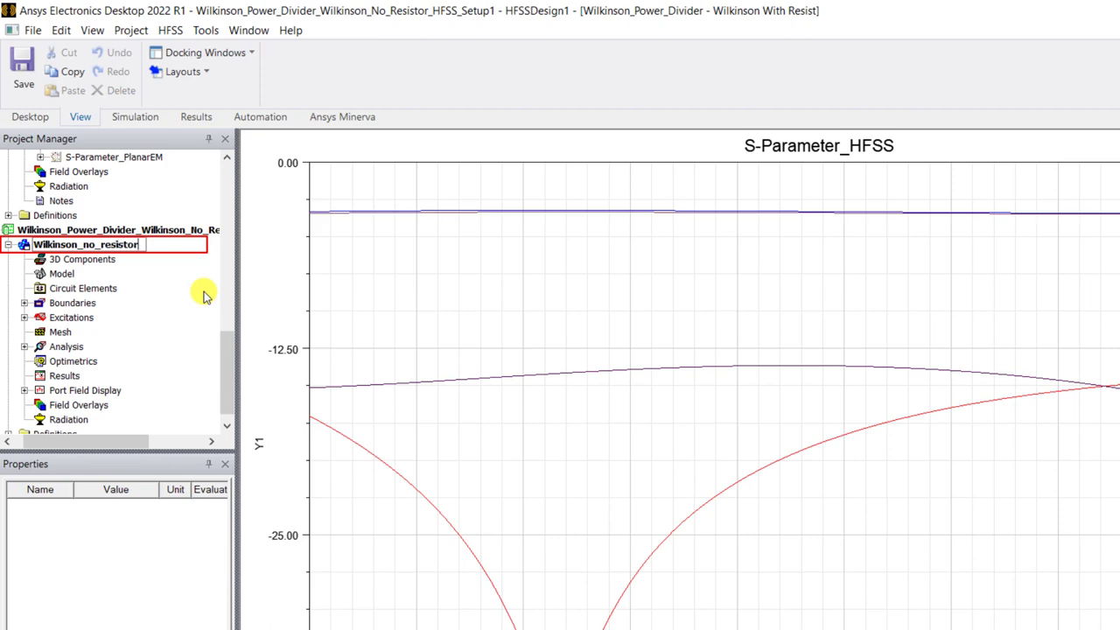
{"action": "key", "text": "Return"}
{"action": "left_click_drag", "start_coordinate": [143, 441], "coordinate": [70, 444]}
{"action": "double_click", "coordinate": [108, 245]}
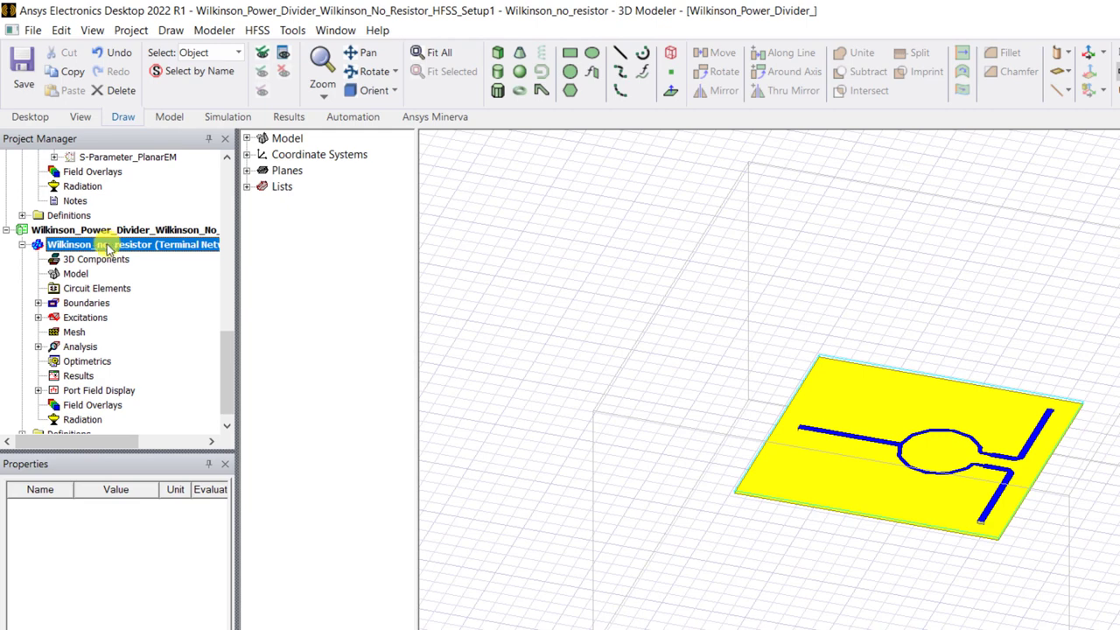
Analyze the Wilkinson_no_resistor design using its HFSS_Setup1 setup
{"action": "left_click", "coordinate": [39, 346]}
{"action": "right_click", "coordinate": [112, 362]}
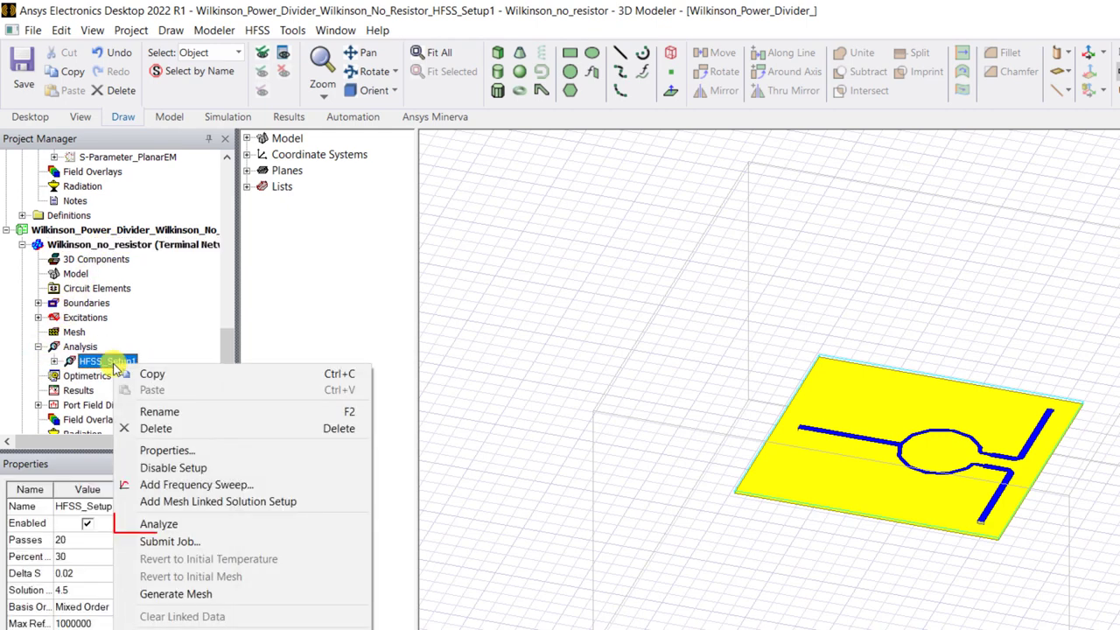
{"action": "left_click", "coordinate": [210, 524]}
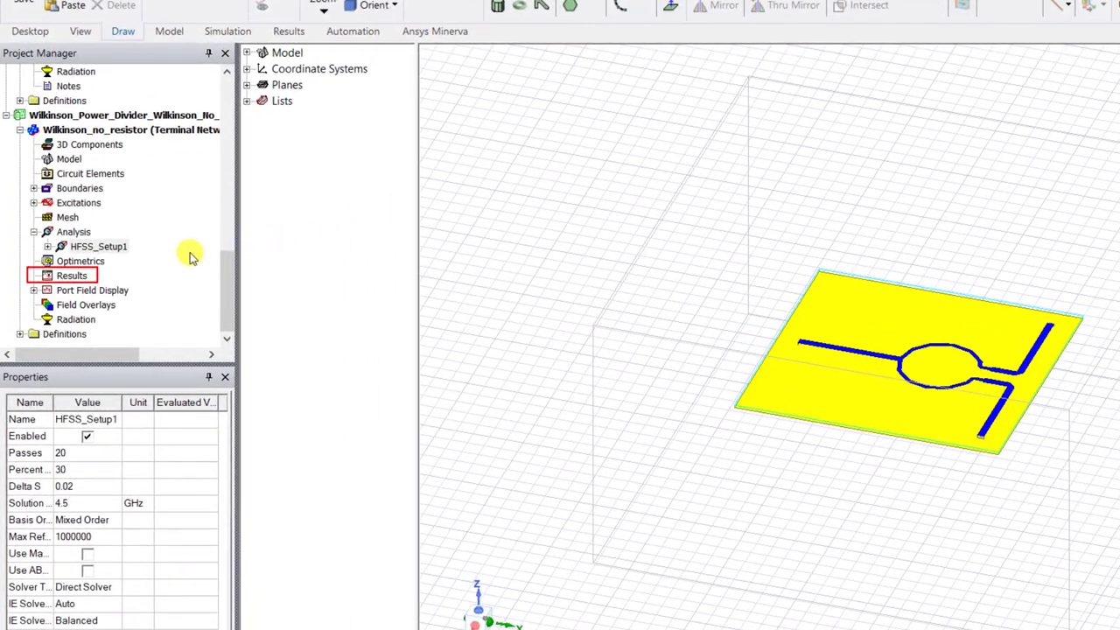
Make a terminal S-parameter rectangular plot of five dB St traces, including St(Port1_T1,Port2_T1) and St(Port2_T1,Port3_T1)
{"action": "right_click", "coordinate": [50, 290]}
{"action": "mouse_move", "coordinate": [252, 287]}
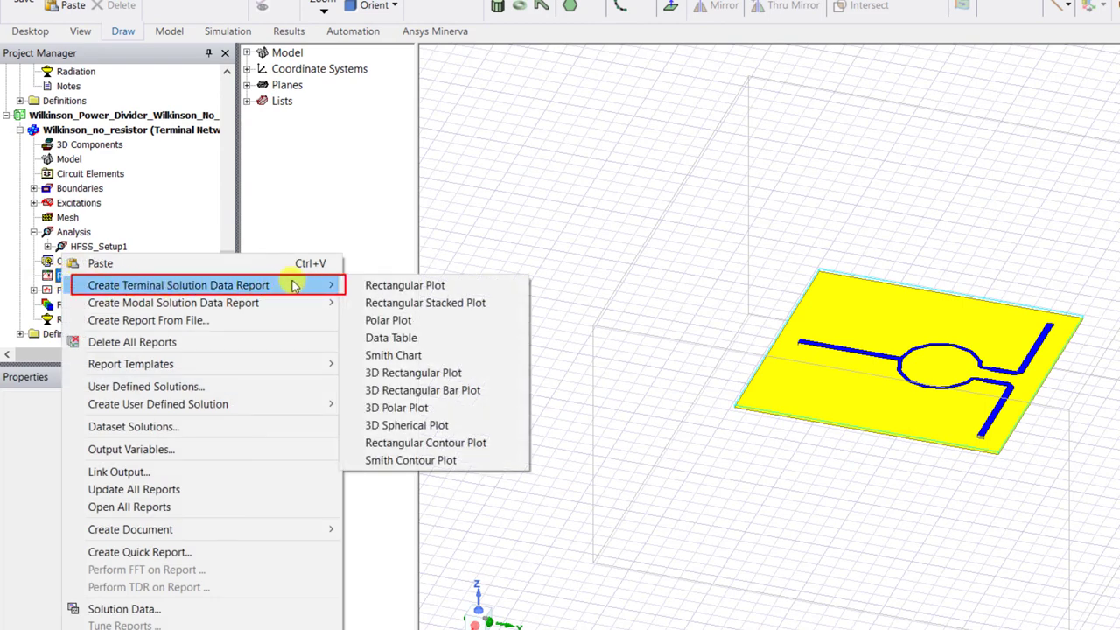
{"action": "left_click", "coordinate": [484, 287]}
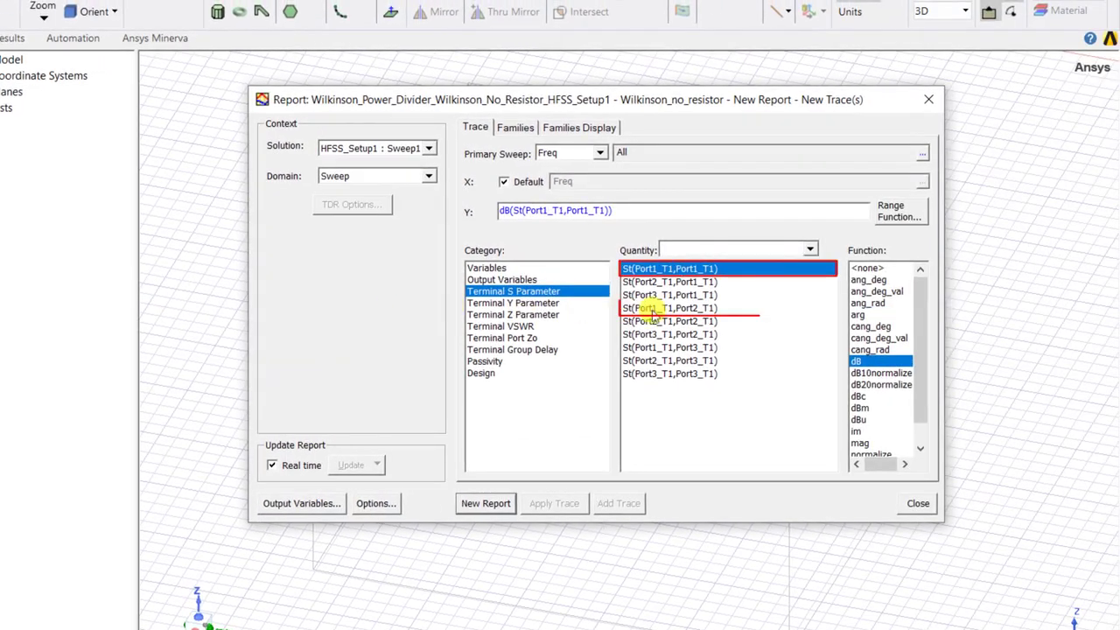
{"action": "left_click", "coordinate": [665, 308], "text": "ctrl"}
{"action": "left_click", "coordinate": [683, 347], "text": "ctrl"}
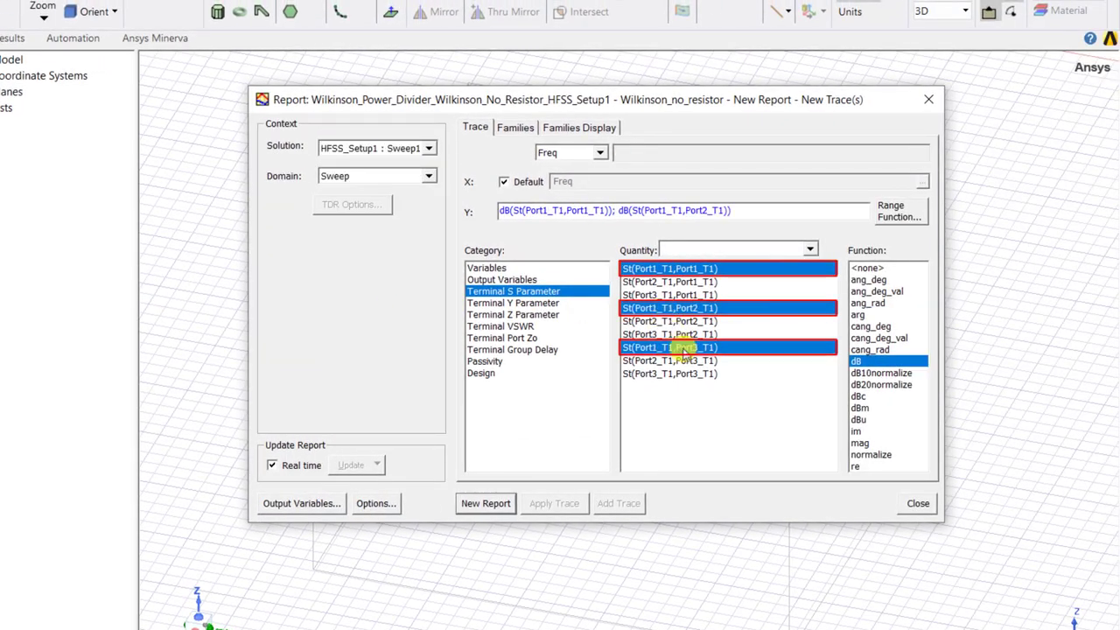
{"action": "left_click", "coordinate": [687, 322], "text": "ctrl"}
{"action": "left_click", "coordinate": [698, 360], "text": "ctrl"}
{"action": "left_click", "coordinate": [485, 503]}
{"action": "left_click", "coordinate": [915, 505]}
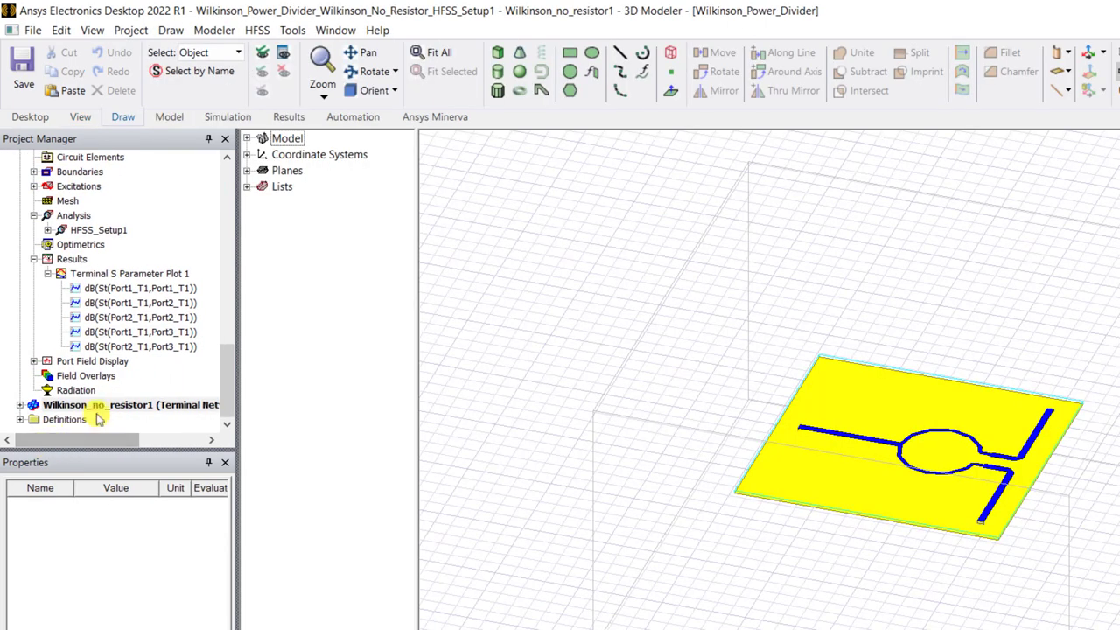
Rename the copied design Wilkinson_no_resistor1 to Wilkinson_with_resistor
{"action": "right_click", "coordinate": [122, 405]}
{"action": "left_click", "coordinate": [186, 454]}
{"action": "type", "text": "Wilkinson_with_resistor"}
{"action": "key", "text": "Return"}
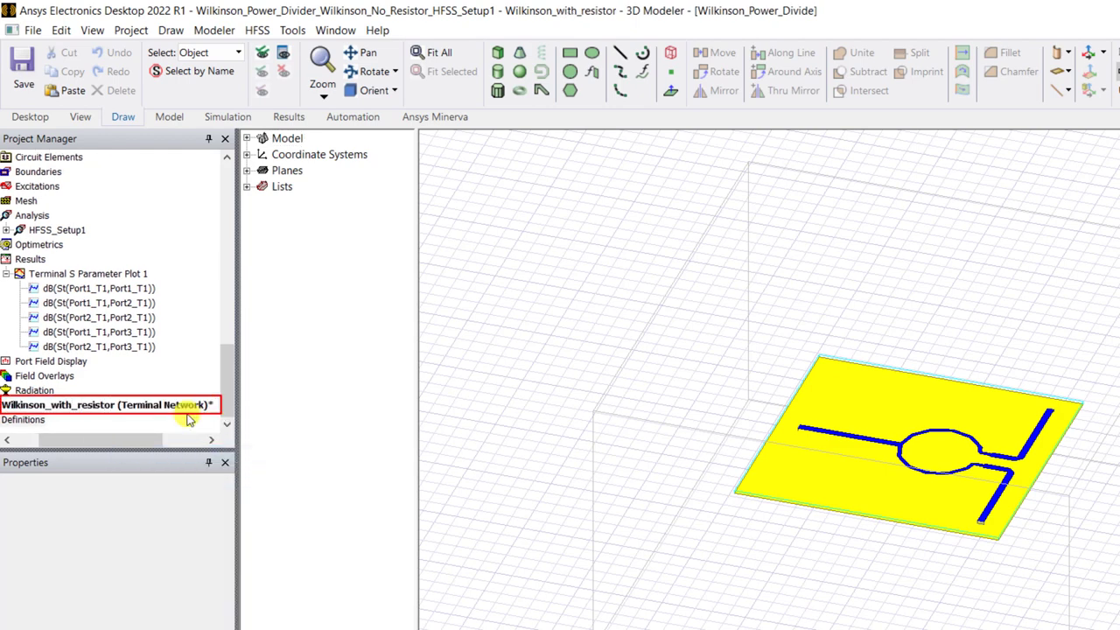
{"action": "left_click_drag", "start_coordinate": [122, 440], "coordinate": [87, 445]}
Draw a rectangle spanning the gap between the upper and lower output arms
{"action": "left_click", "coordinate": [20, 405]}
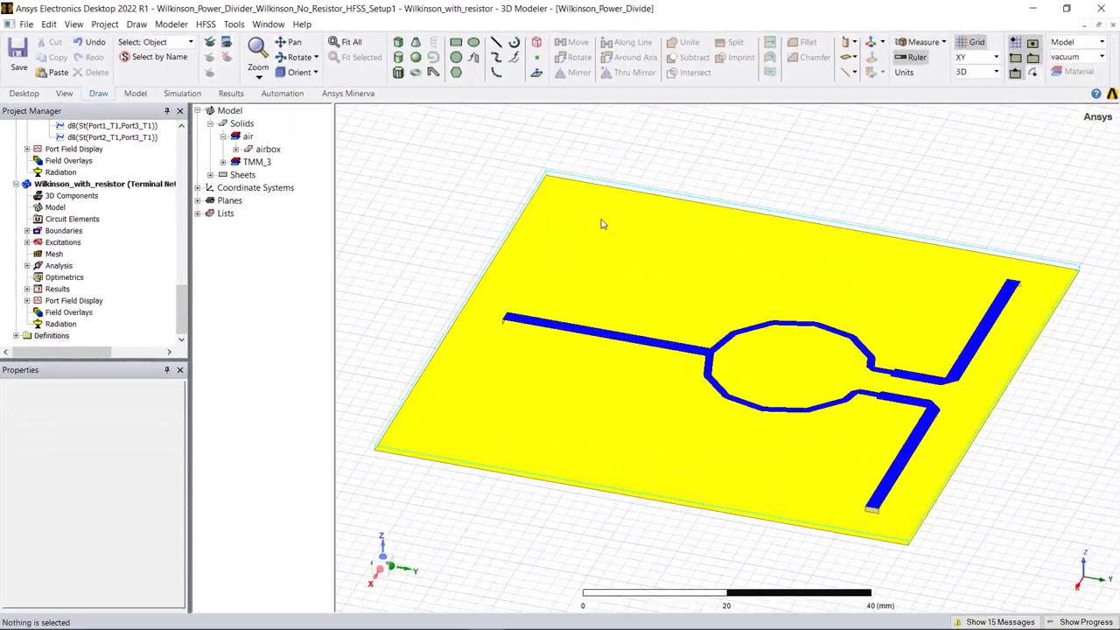
{"action": "left_click", "coordinate": [457, 43]}
{"action": "scroll", "coordinate": [893, 371], "scroll_direction": "up", "scroll_amount": 6}
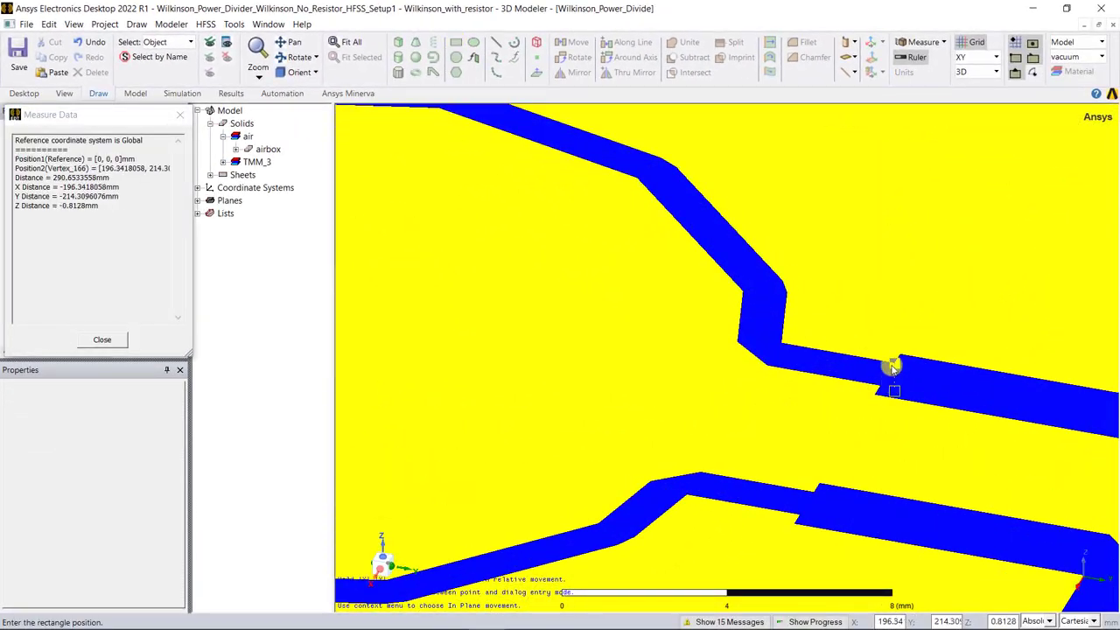
{"action": "left_click", "coordinate": [889, 363]}
{"action": "left_click", "coordinate": [772, 512]}
{"action": "key", "text": "ctrl+d"}
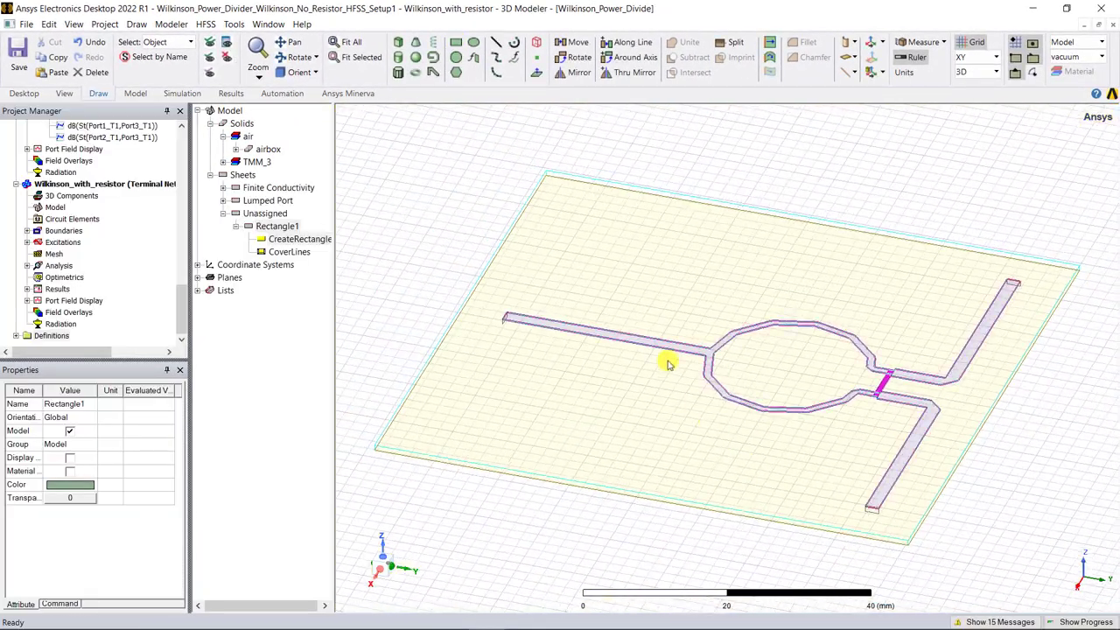
{"action": "left_click", "coordinate": [514, 146]}
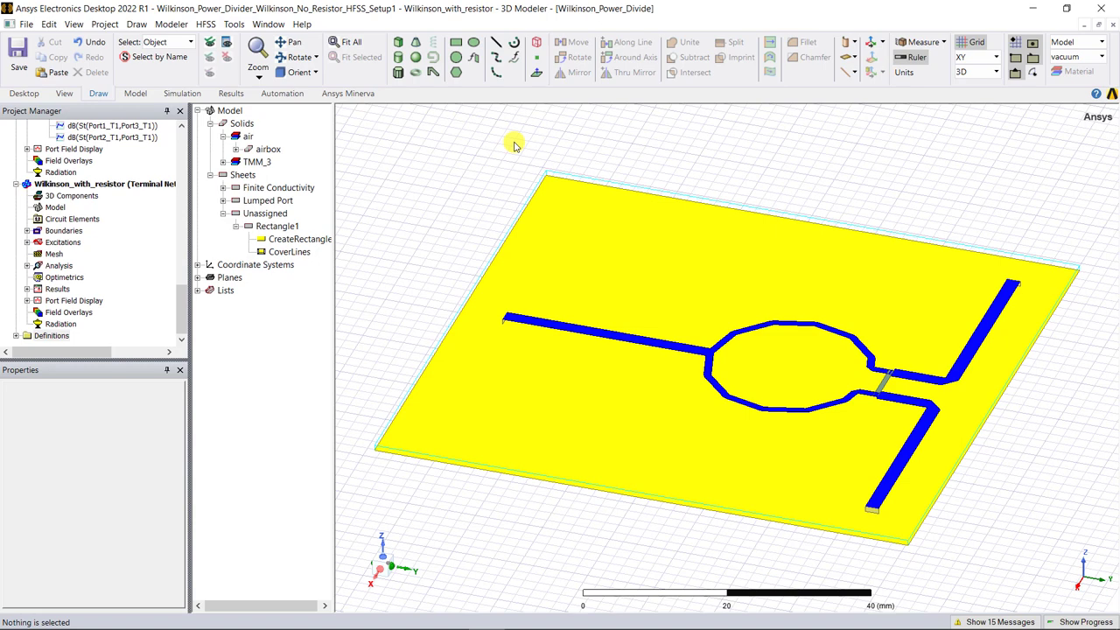
Assign Rectangle1 a parallel Lumped RLC boundary with 100 ohm resistance and a top-to-bottom current flow line
{"action": "left_click", "coordinate": [286, 228]}
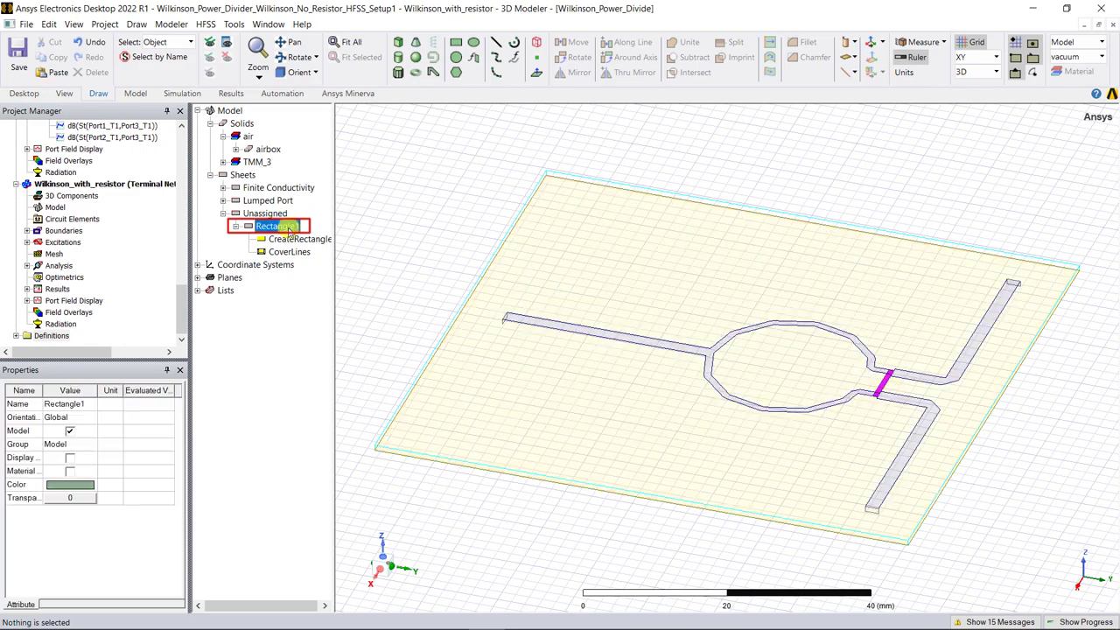
{"action": "right_click", "coordinate": [288, 229]}
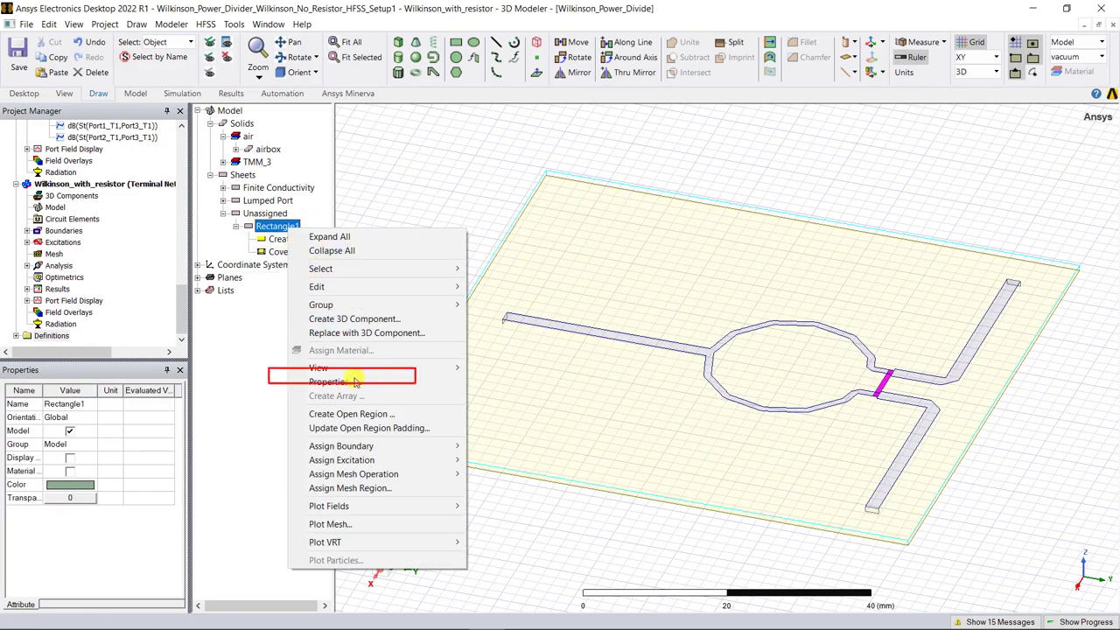
{"action": "mouse_move", "coordinate": [383, 448]}
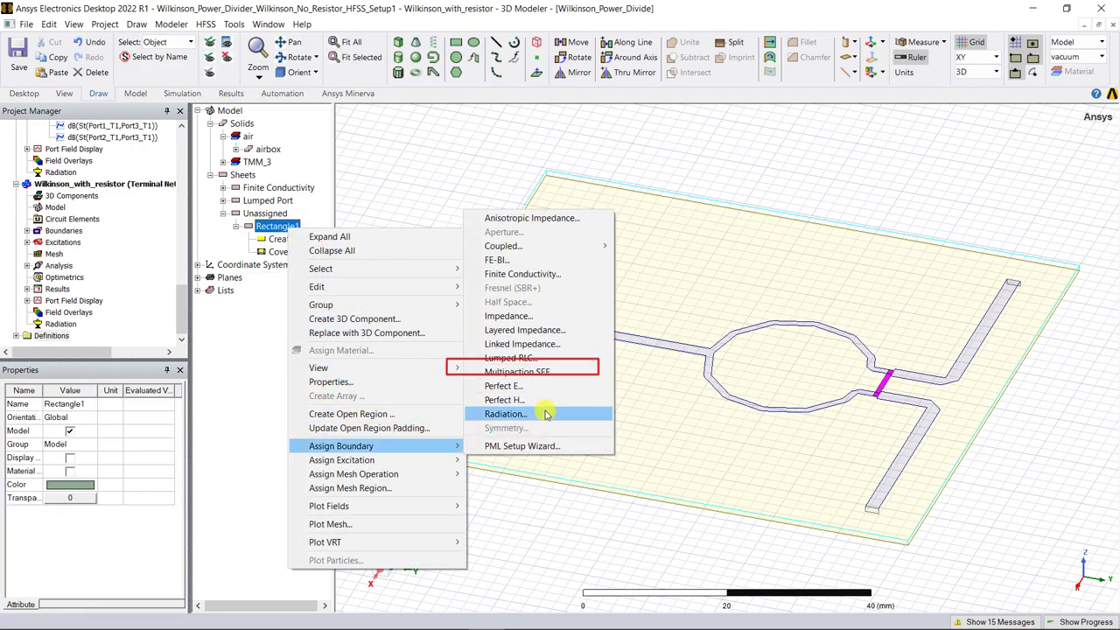
{"action": "left_click", "coordinate": [534, 357]}
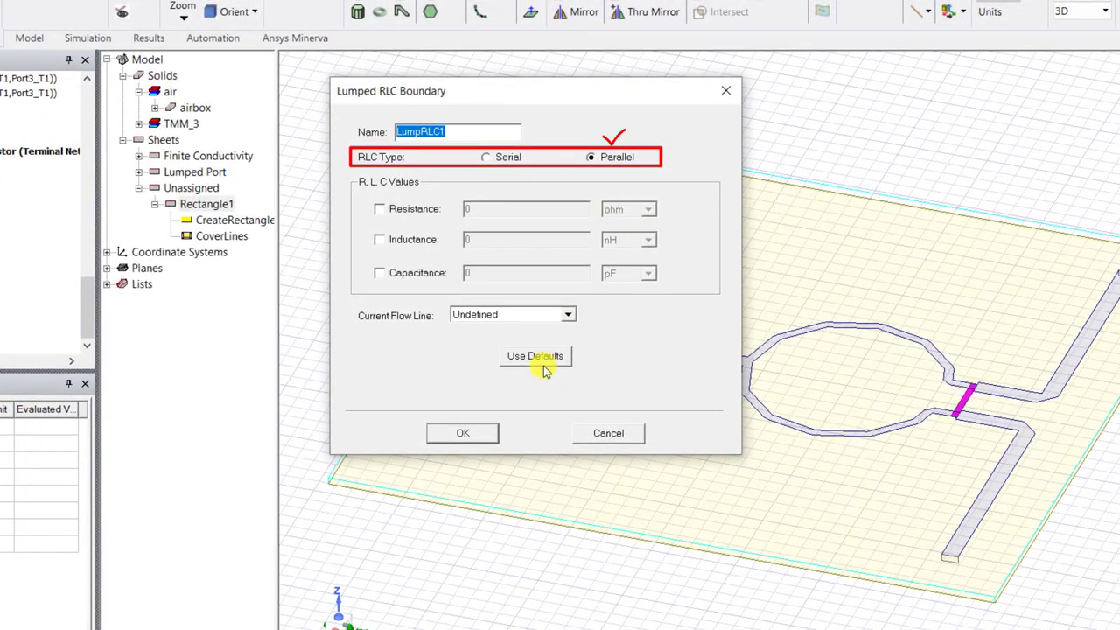
{"action": "left_click", "coordinate": [379, 209]}
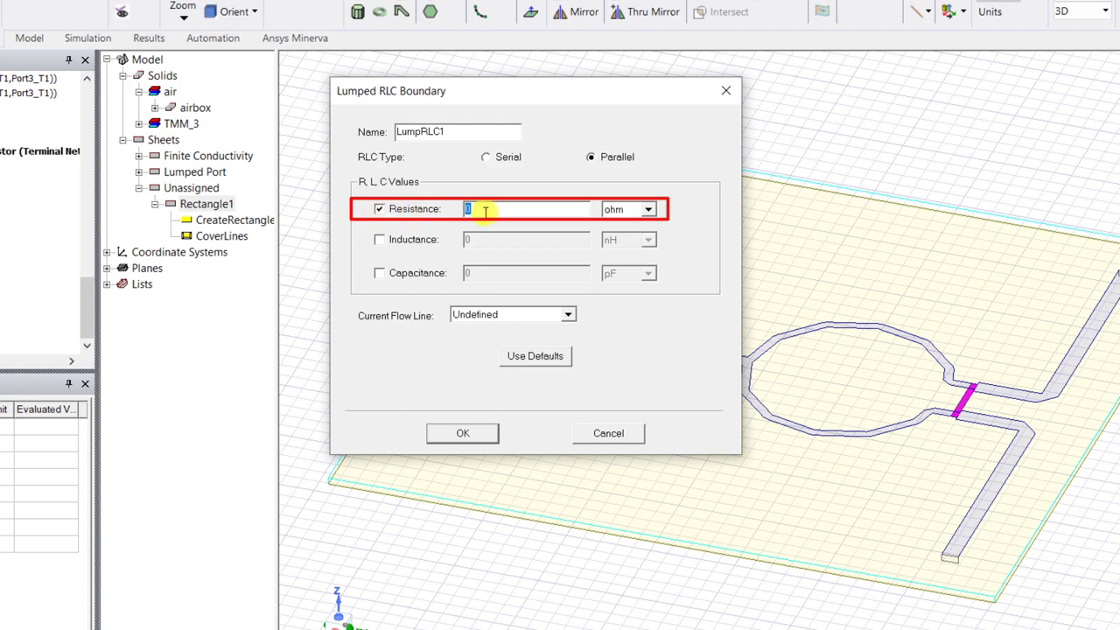
{"action": "type", "text": "00"}
{"action": "key", "text": "Return"}
{"action": "scroll", "coordinate": [890, 393], "scroll_direction": "up", "scroll_amount": 3}
{"action": "scroll", "coordinate": [969, 407], "scroll_direction": "up", "scroll_amount": 4}
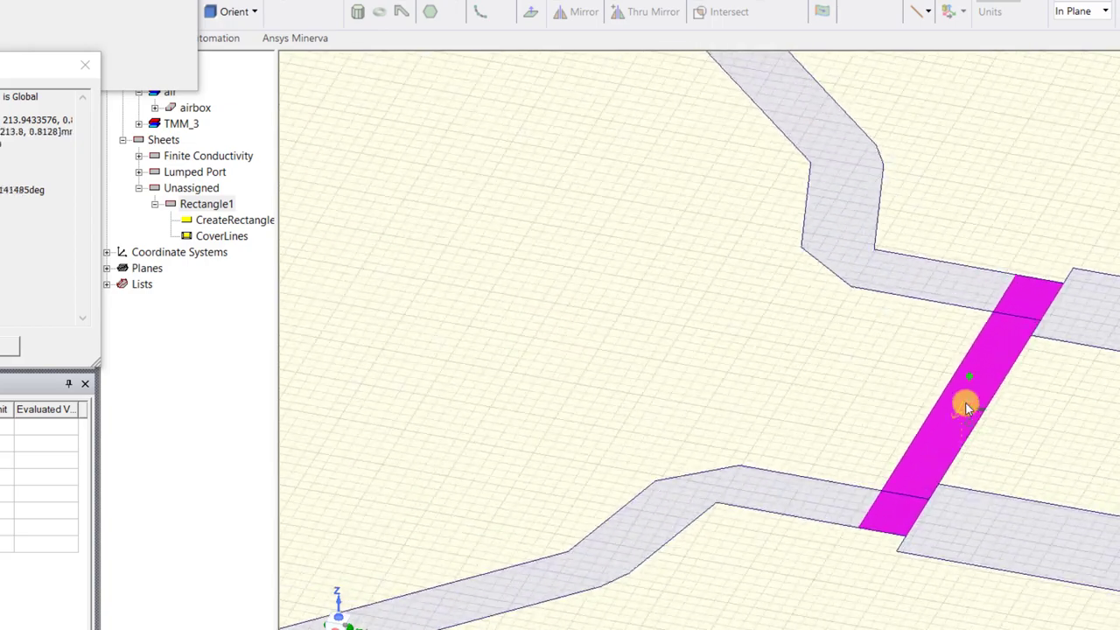
{"action": "left_click", "coordinate": [1038, 283]}
{"action": "left_click", "coordinate": [885, 534]}
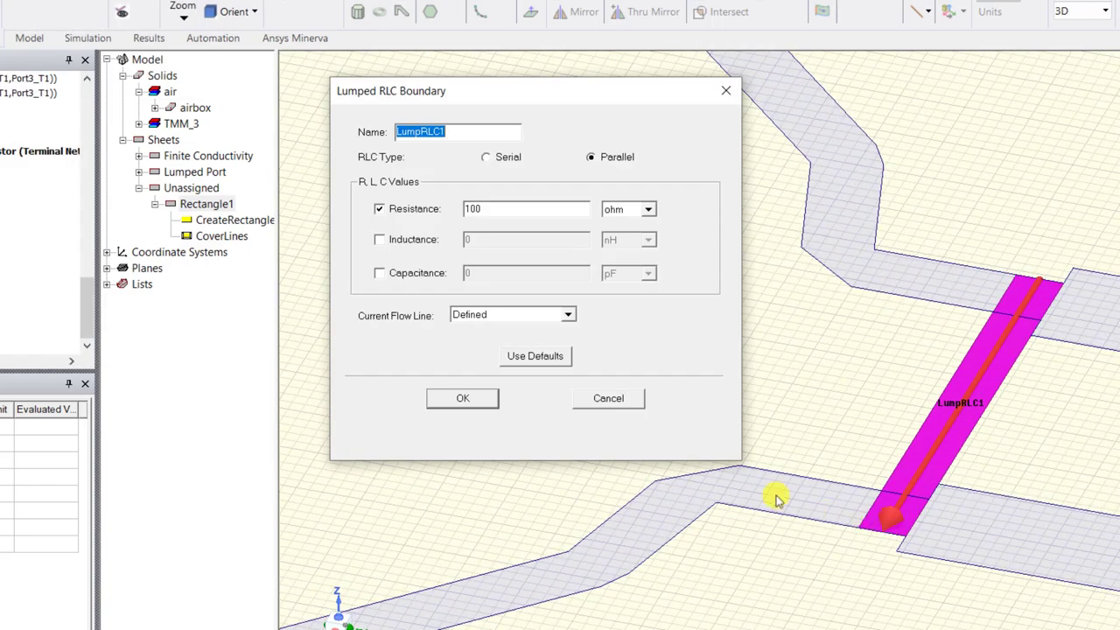
{"action": "left_click", "coordinate": [482, 401]}
Run Analyze All from the Simulation tab to solve the Wilkinson_with_resistor design
{"action": "key", "text": "ctrl+d"}
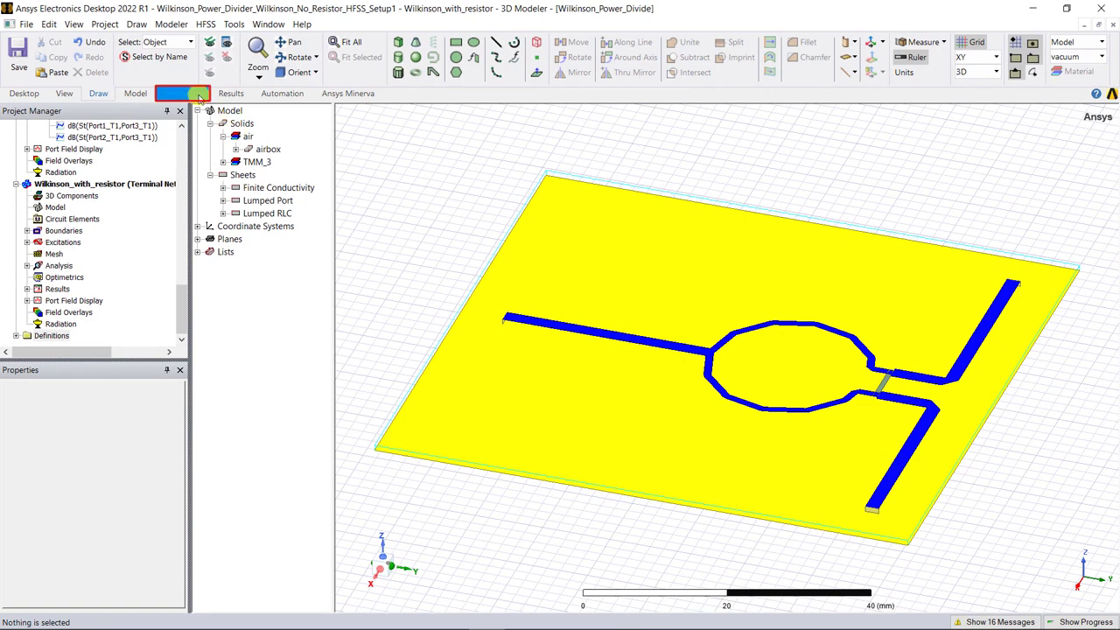
{"action": "left_click", "coordinate": [200, 98]}
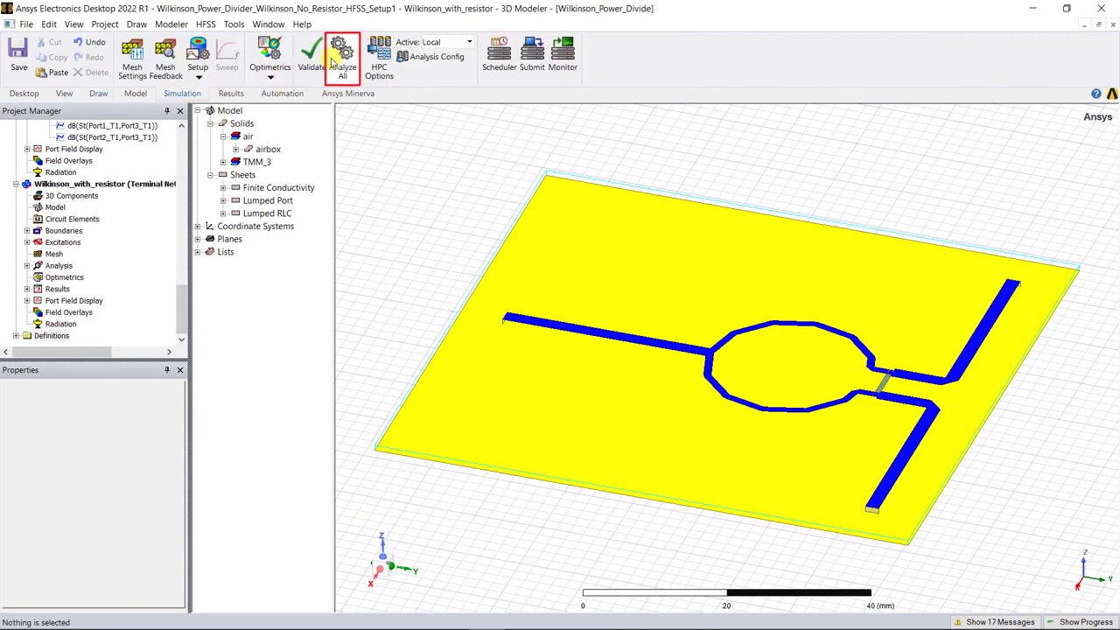
{"action": "left_click", "coordinate": [334, 60]}
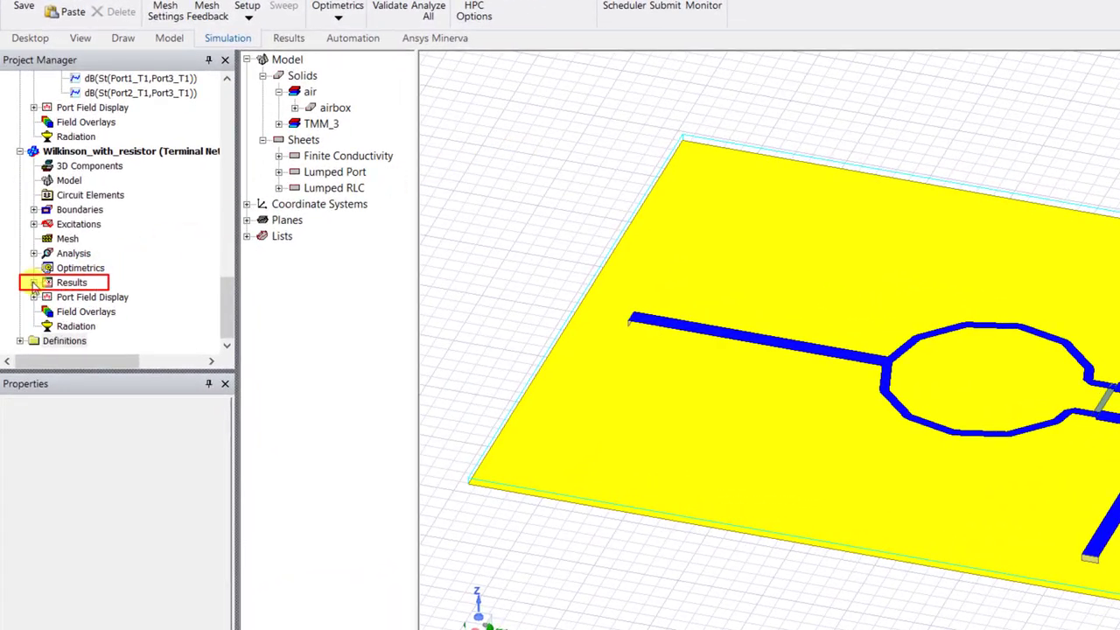
Open Terminal S Parameter Plot 1 under Wilkinson_with_resistor's Results
{"action": "left_click", "coordinate": [28, 289]}
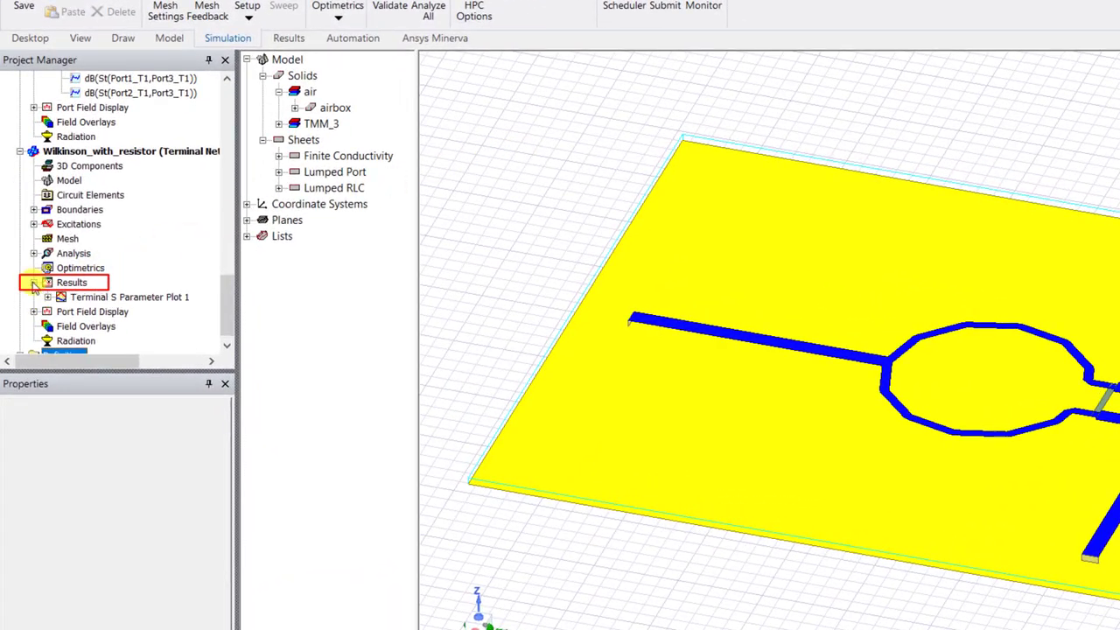
{"action": "double_click", "coordinate": [65, 298]}
{"action": "left_click", "coordinate": [674, 475]}
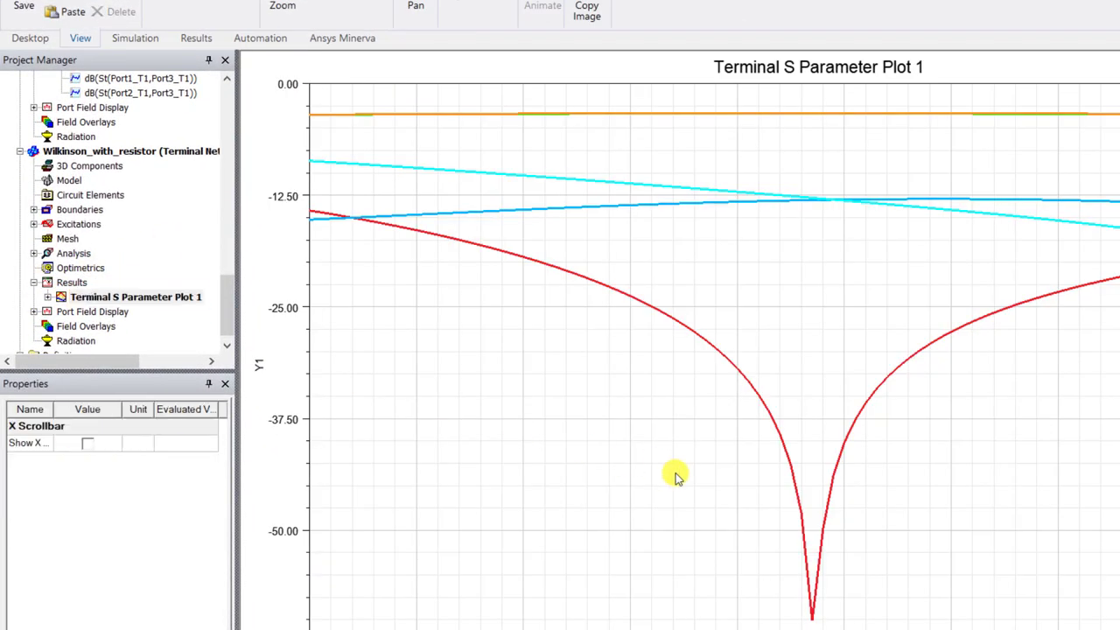